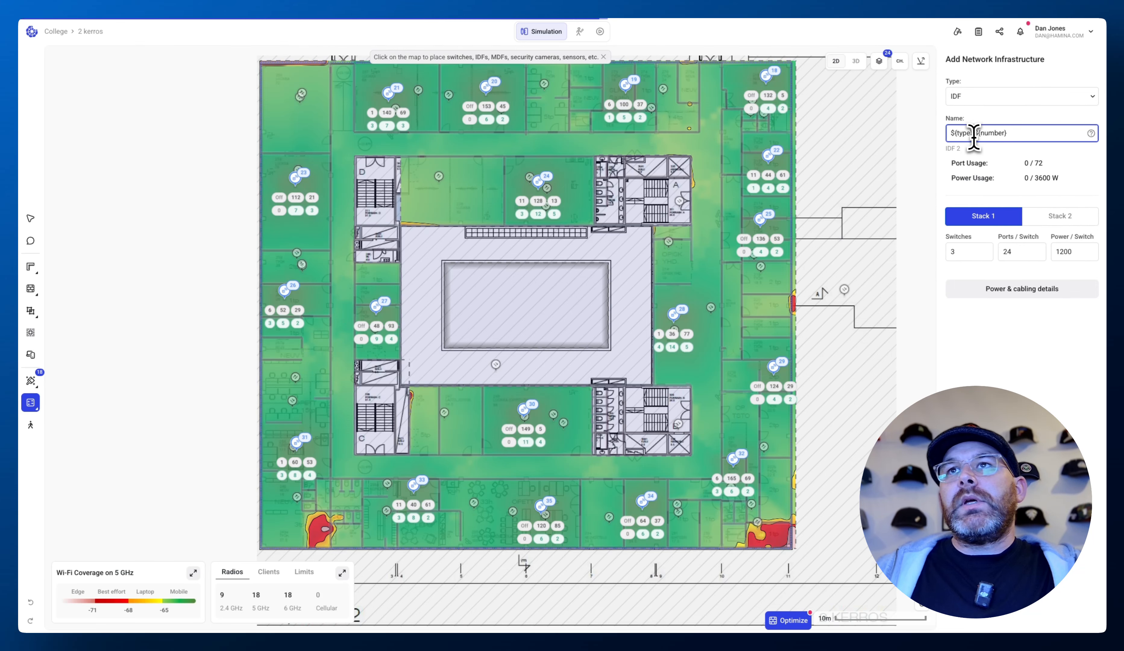
- Place the IDF 2 network closet on the map beside the upper-left stairwell of the second floor
{"action": "left_click", "coordinate": [982, 301]}
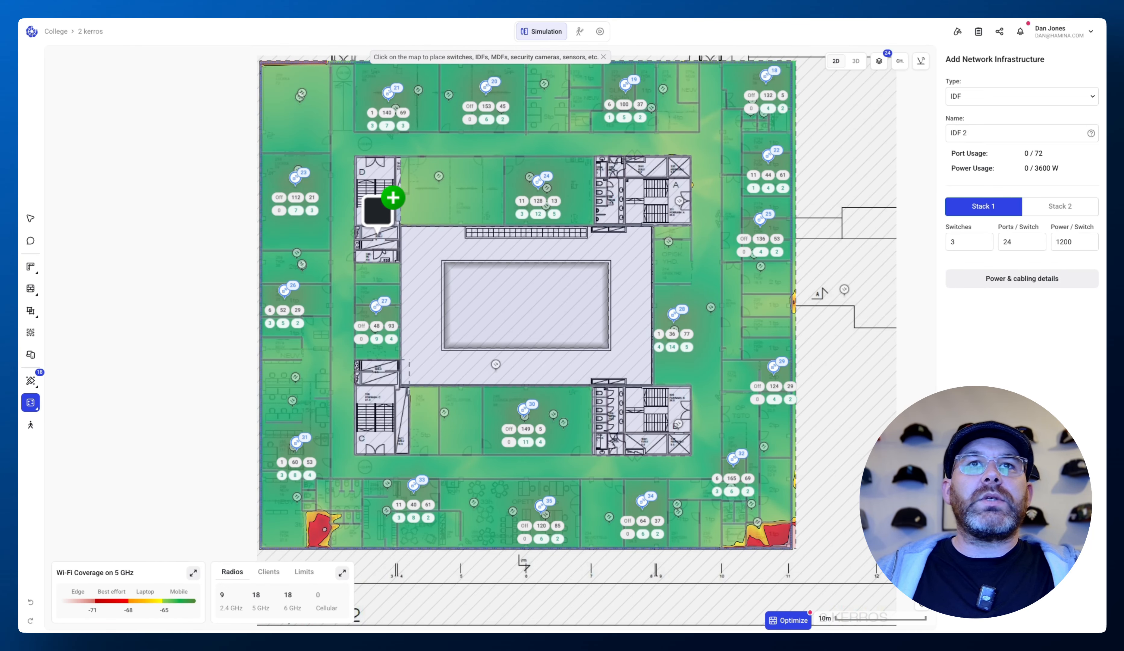
{"action": "left_click", "coordinate": [388, 228]}
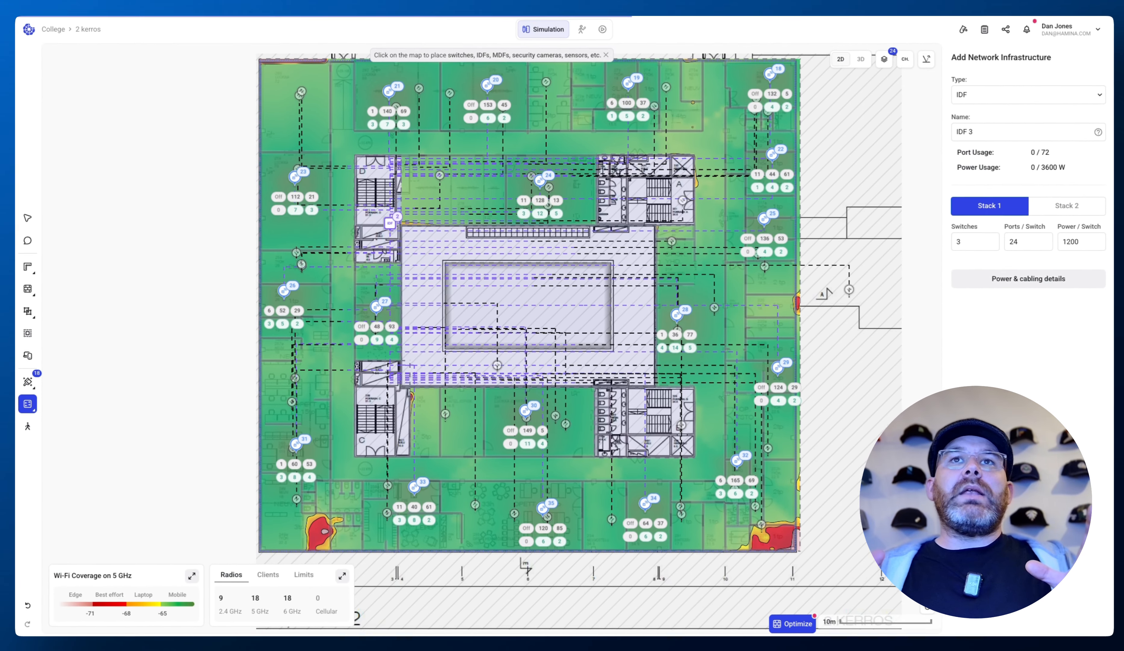
- Select an access point on the west side to inspect its settings, then deselect it
{"action": "left_click", "coordinate": [28, 218]}
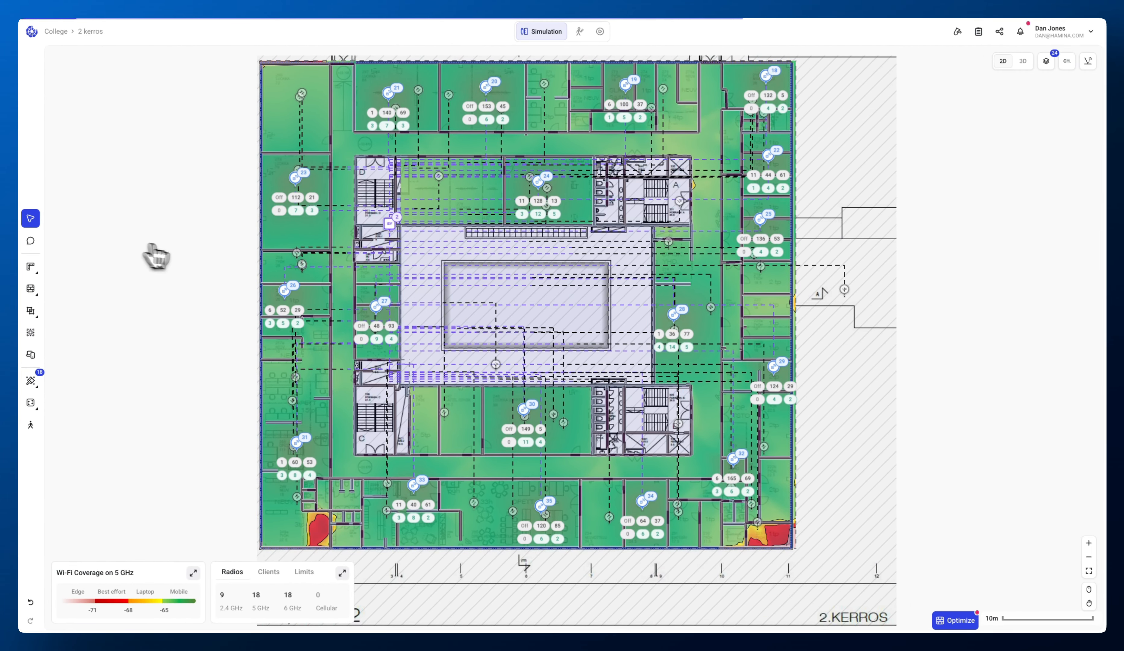
{"action": "left_click", "coordinate": [284, 290]}
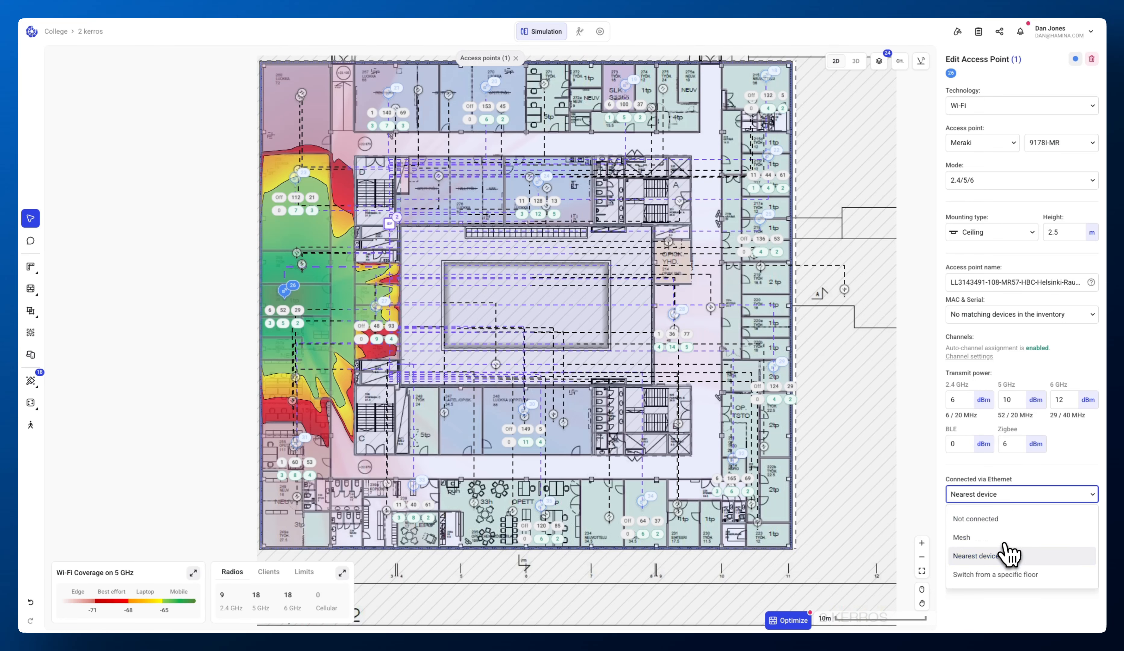
{"action": "left_click", "coordinate": [705, 404]}
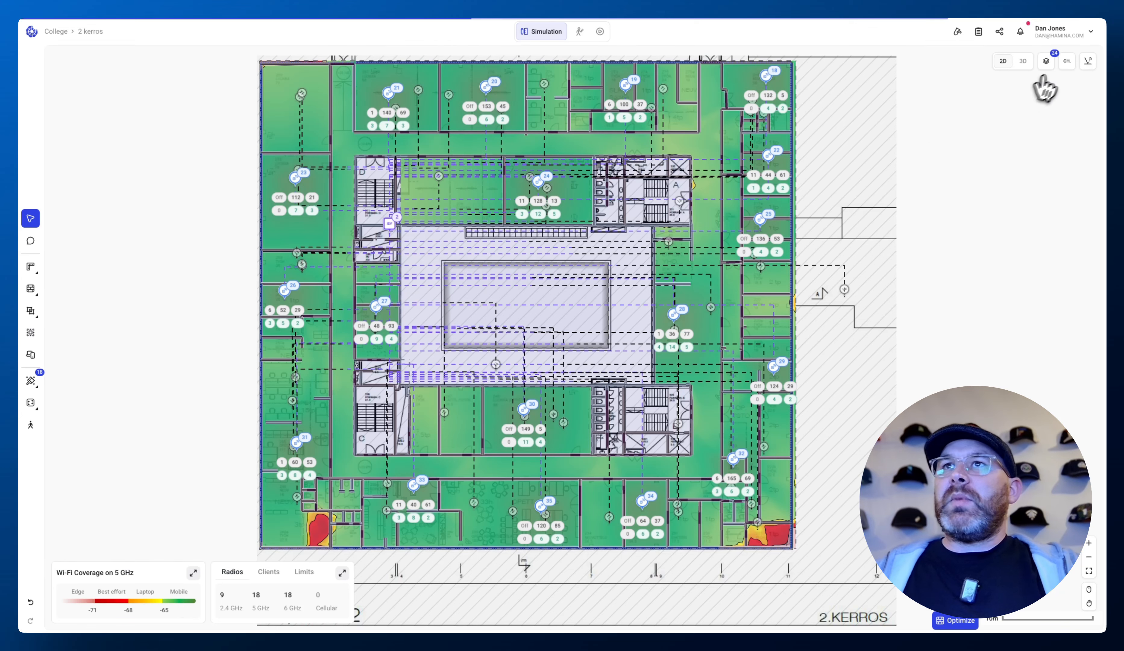
- Toggle the cables layer off and back on in the map visibility options
{"action": "left_click", "coordinate": [1053, 63]}
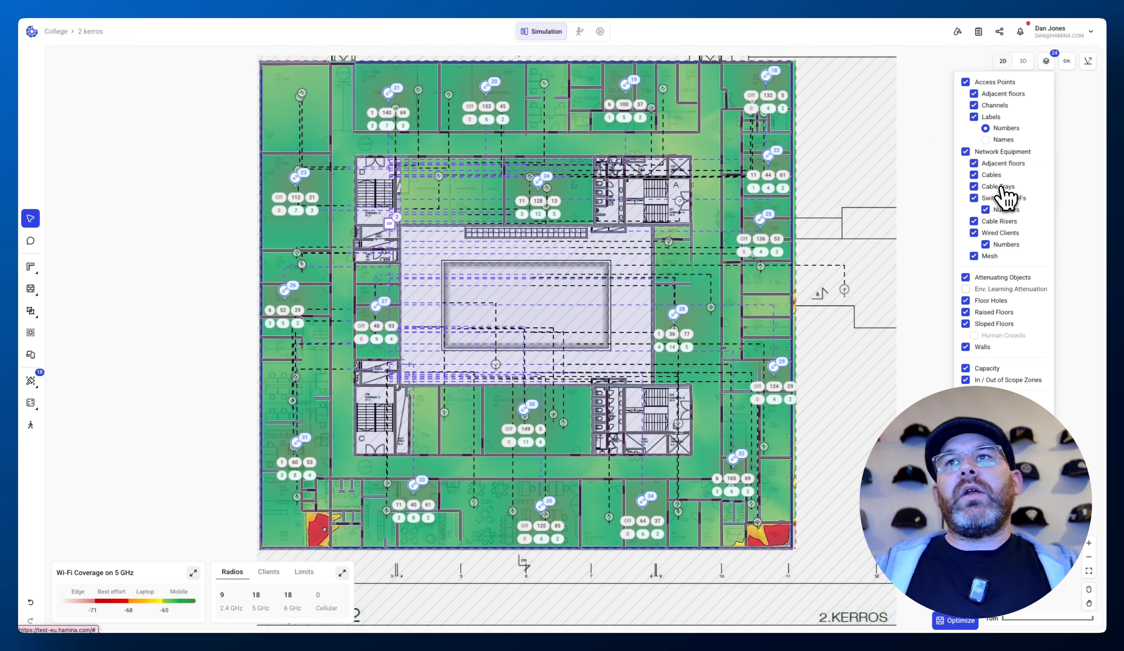
{"action": "left_click", "coordinate": [990, 178]}
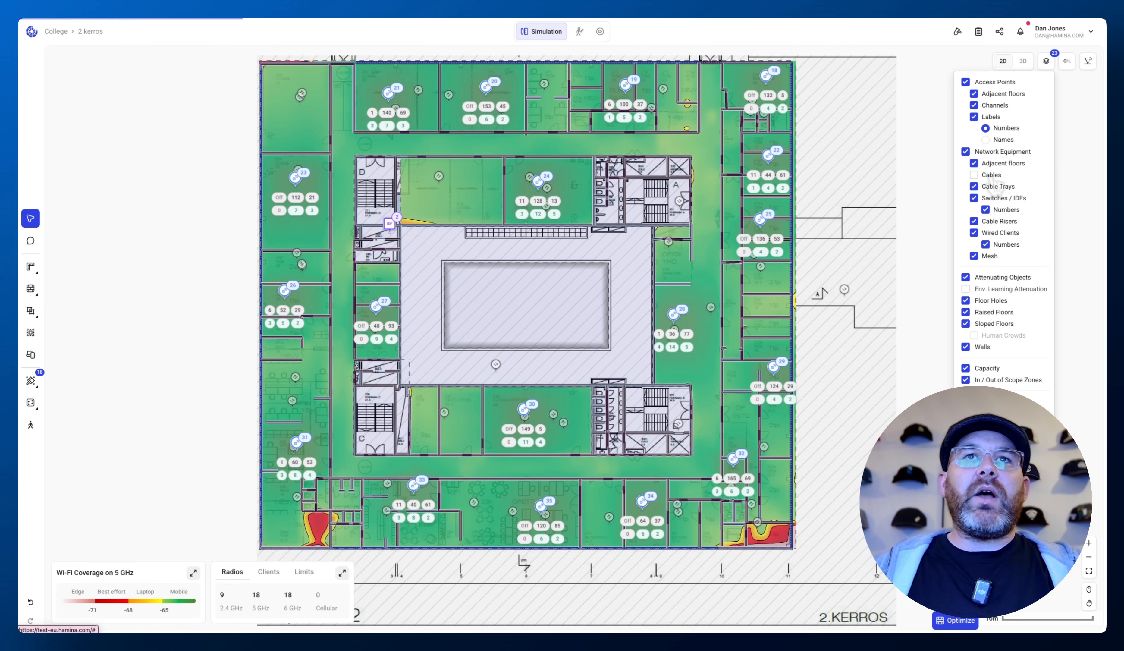
{"action": "left_click", "coordinate": [989, 176]}
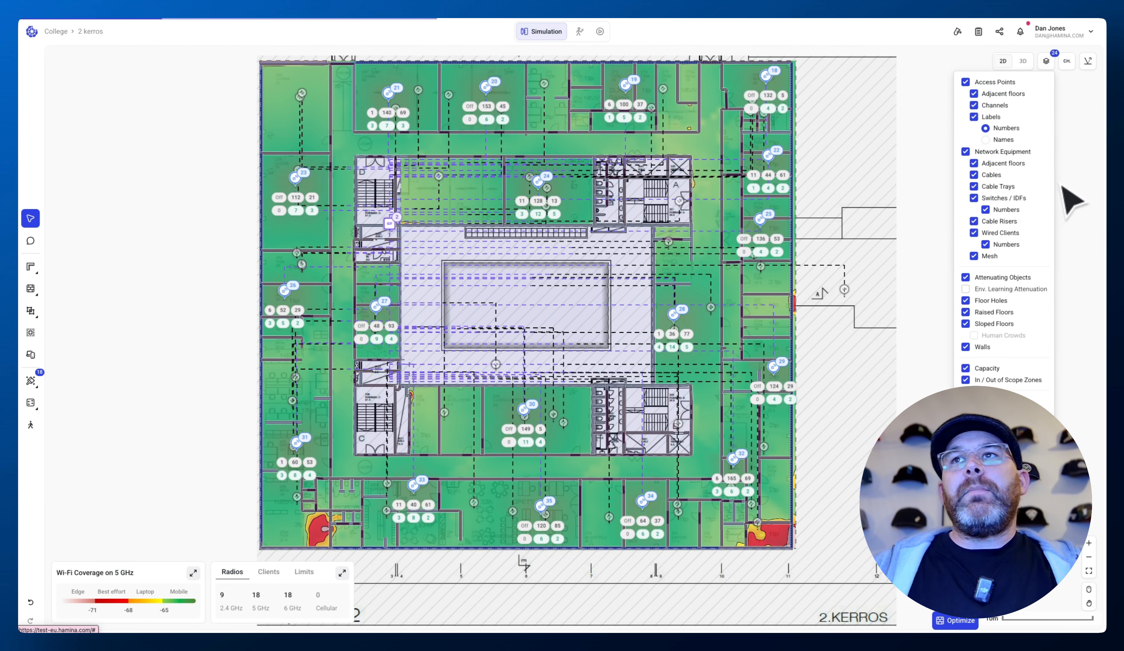
- Start the Cable trays tool and set its magnet distance to 10 m
{"action": "mouse_move", "coordinate": [29, 405]}
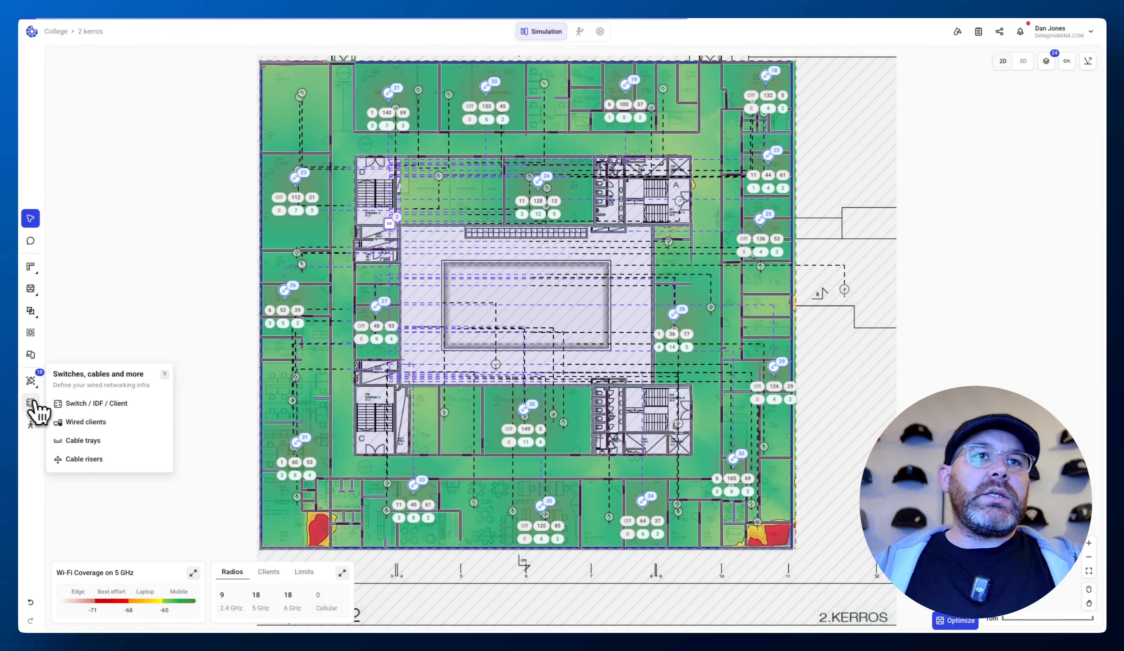
{"action": "left_click", "coordinate": [72, 440]}
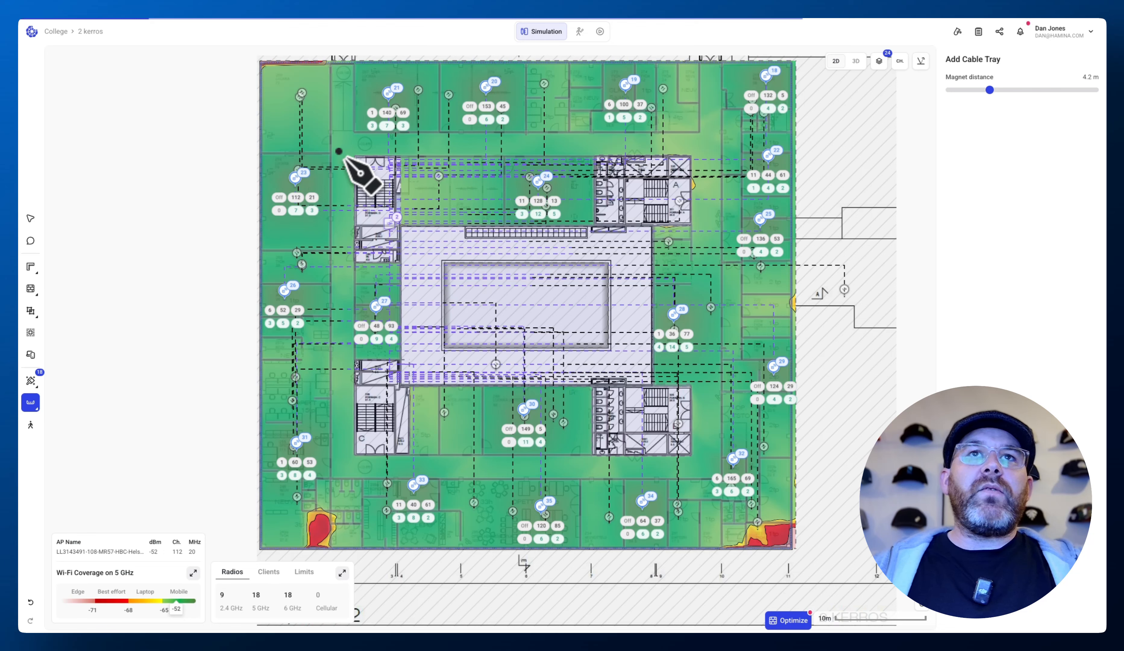
{"action": "left_click", "coordinate": [344, 146]}
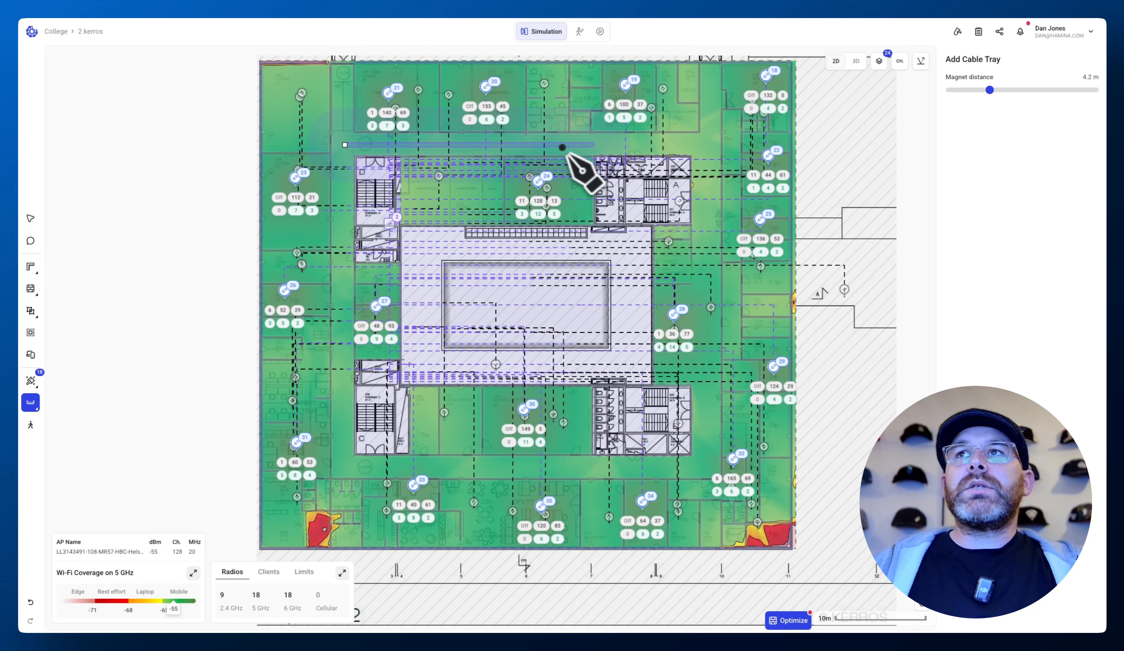
{"action": "key", "text": "Escape"}
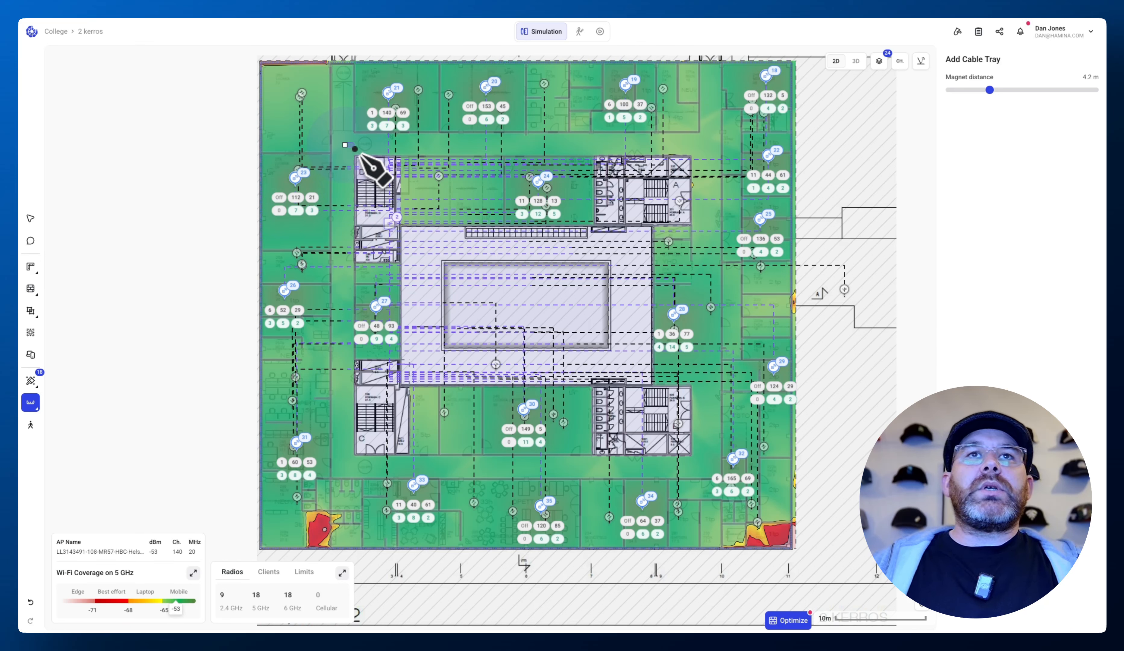
{"action": "left_click_drag", "start_coordinate": [990, 90], "coordinate": [1034, 90]}
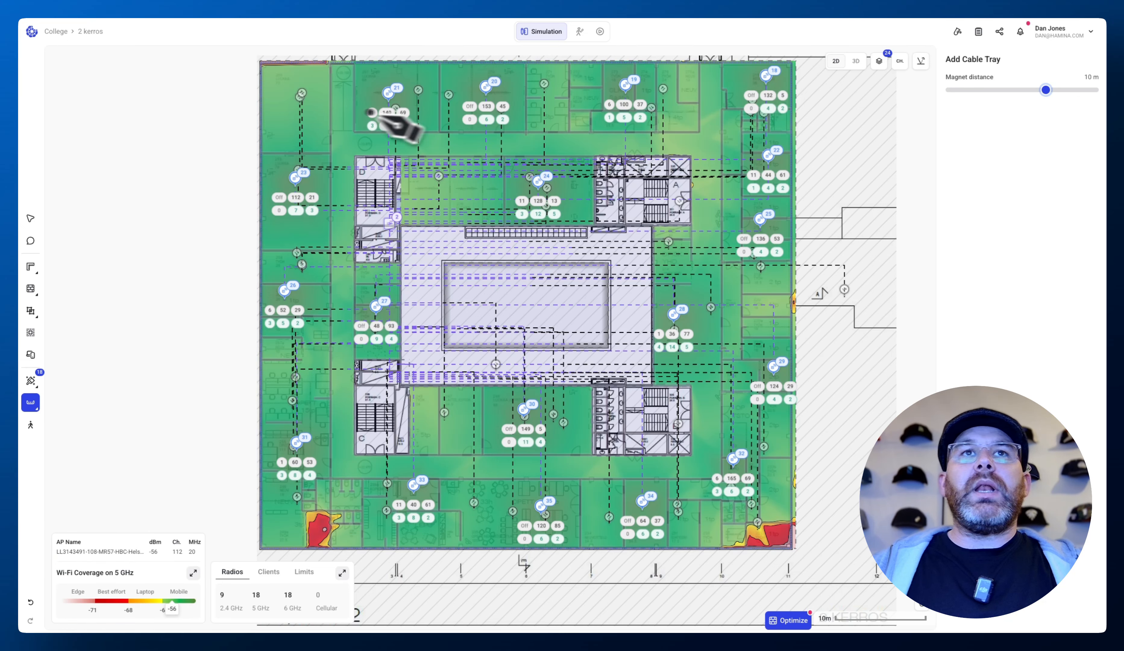
- Draw a closed rectangular cable tray loop around the corridor encircling the central courtyard
{"action": "left_click", "coordinate": [342, 143]}
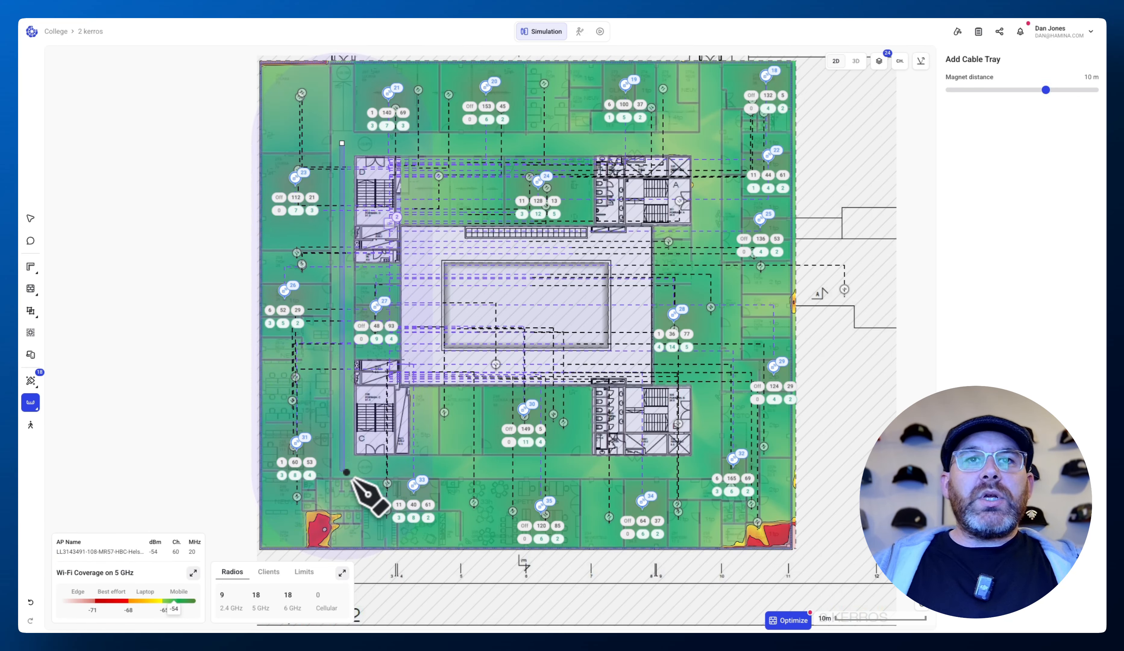
{"action": "left_click", "coordinate": [346, 469]}
{"action": "left_click", "coordinate": [713, 467]}
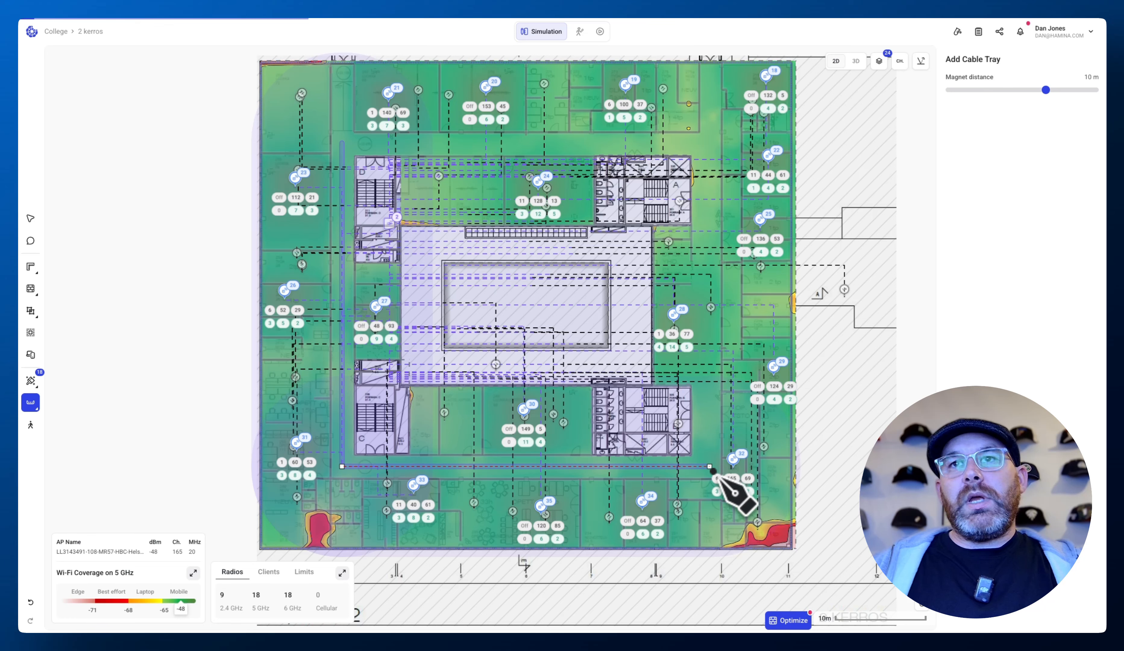
{"action": "left_click", "coordinate": [709, 143]}
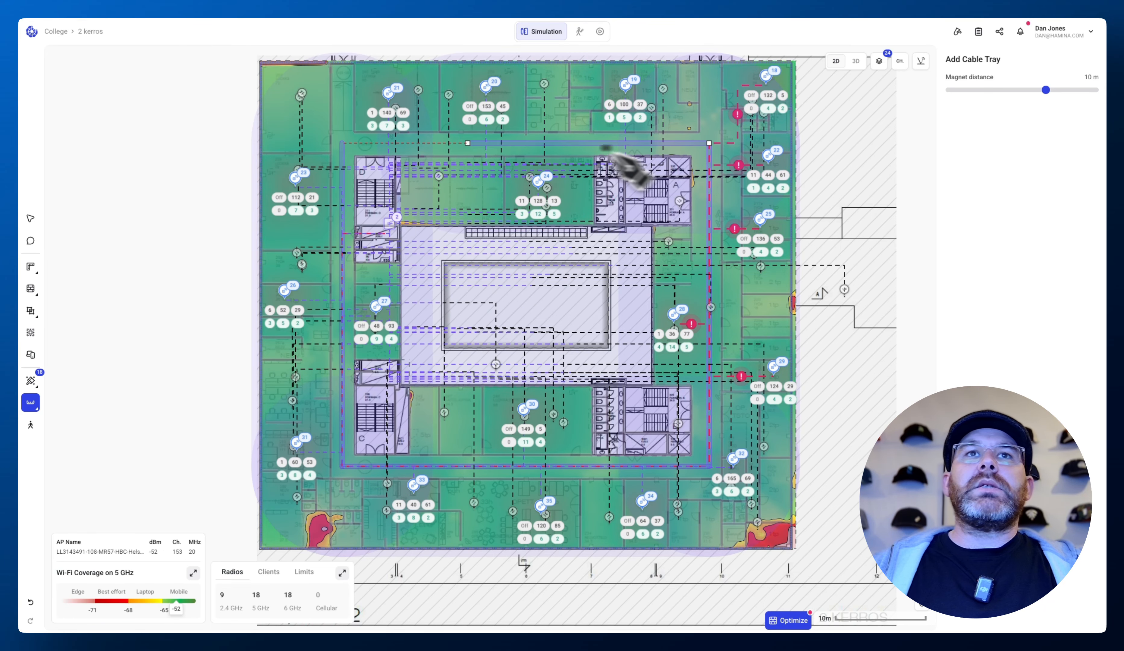
{"action": "left_click", "coordinate": [341, 145]}
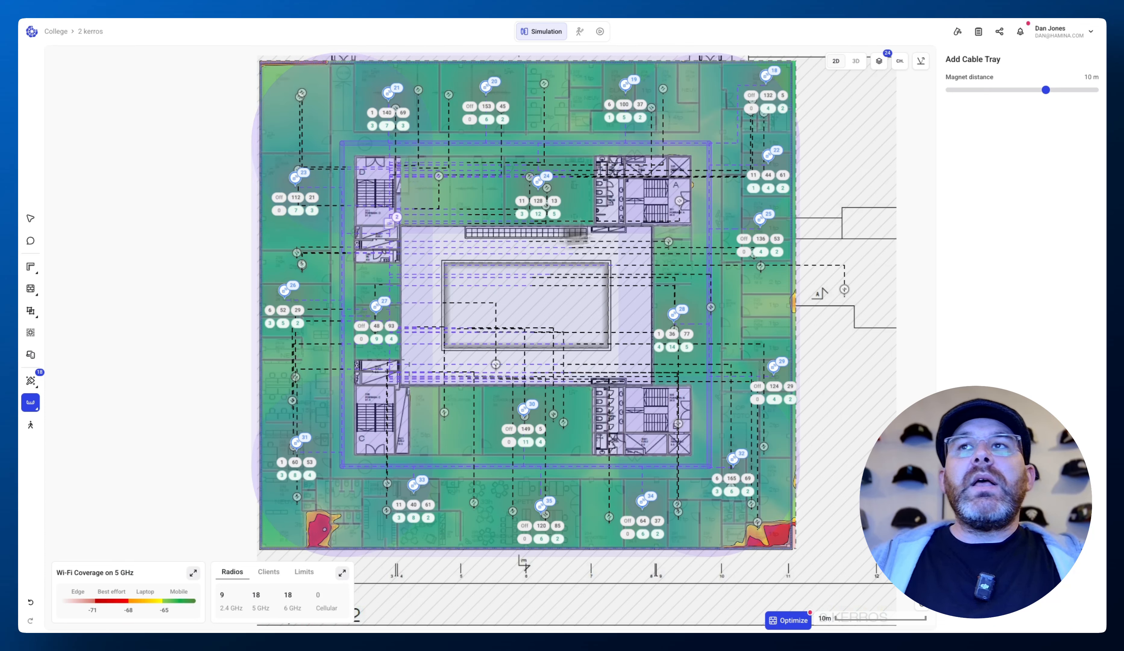
- Set the magnet distance to 2 m and draw a short cable tray from the loop to IDF 2
{"action": "left_click_drag", "start_coordinate": [1046, 89], "coordinate": [999, 90]}
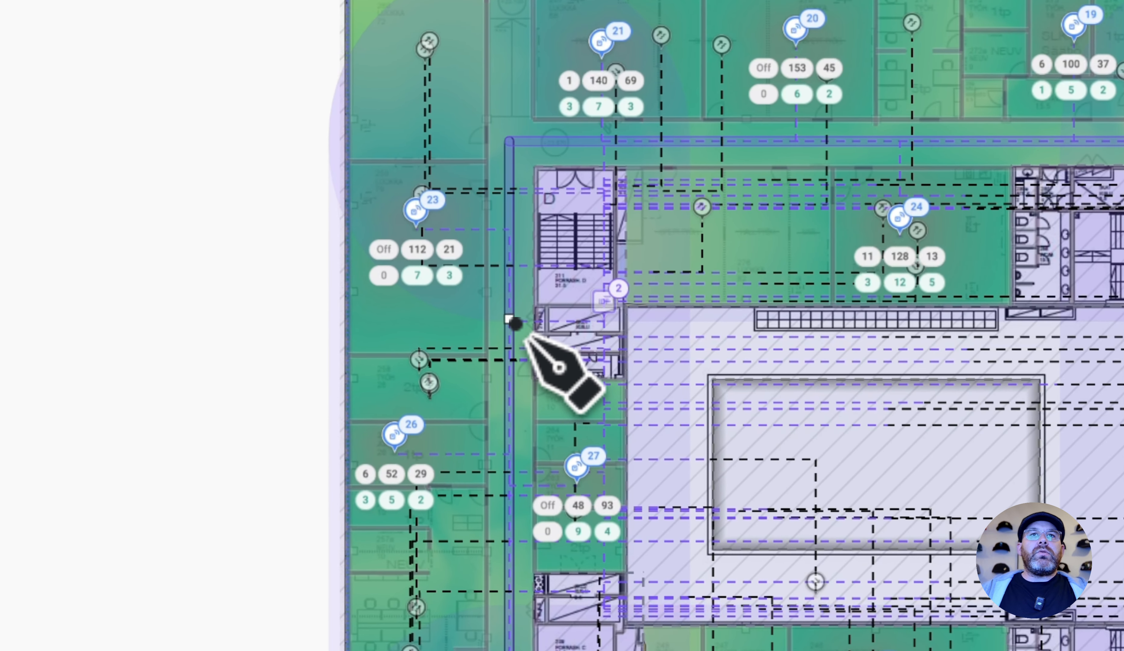
{"action": "left_click", "coordinate": [511, 320]}
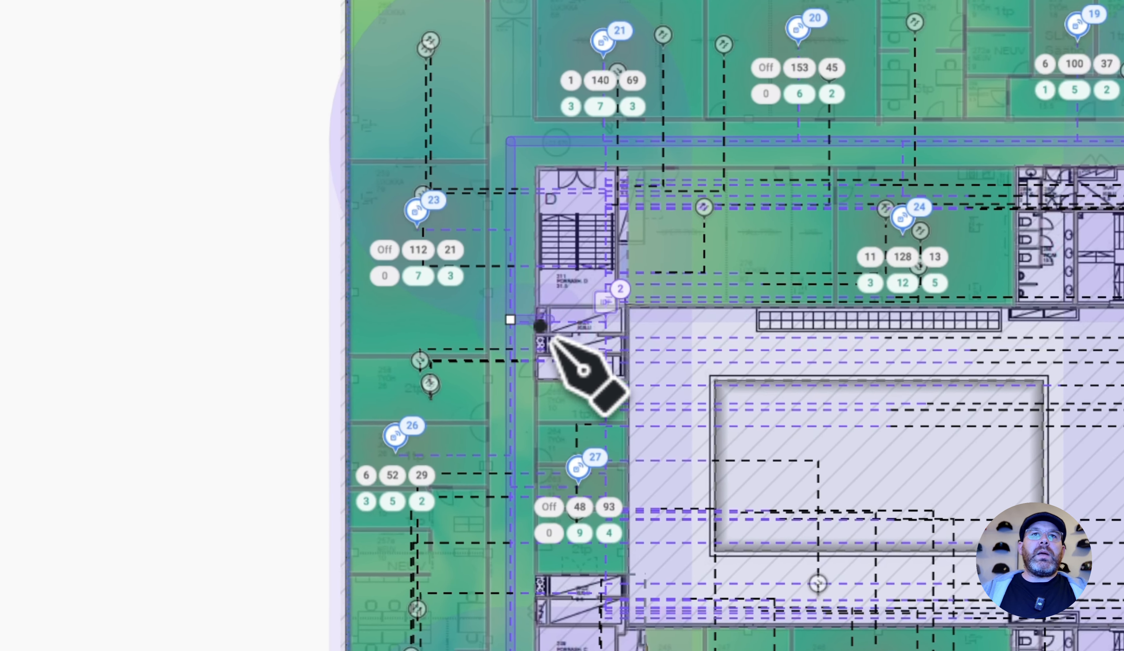
{"action": "left_click", "coordinate": [607, 325]}
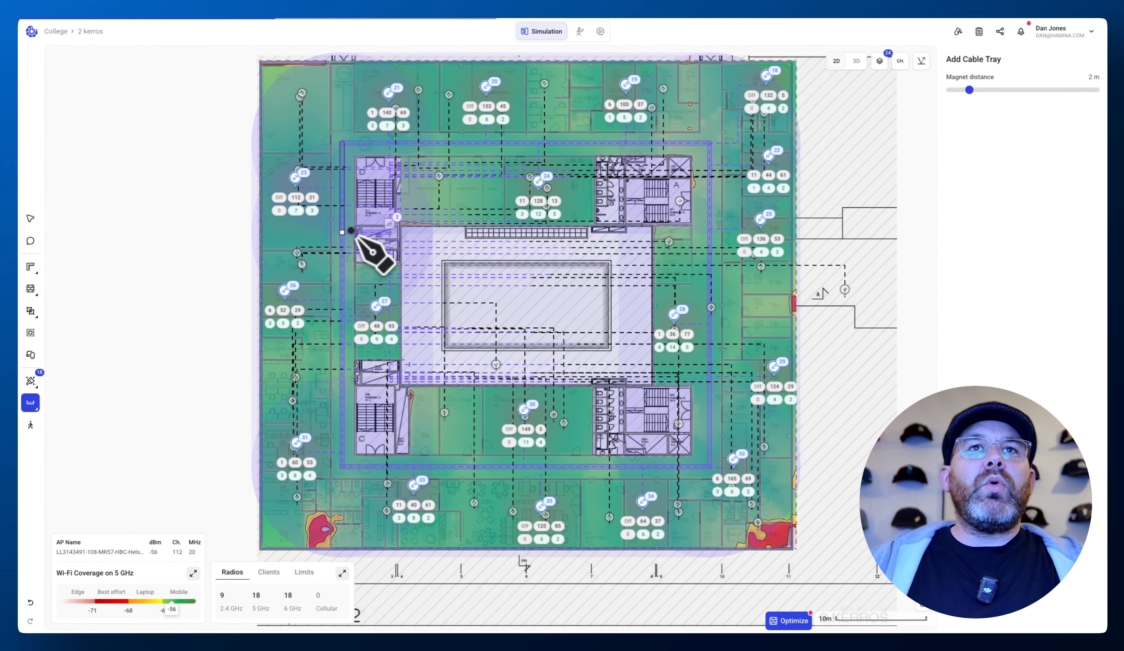
{"action": "left_click", "coordinate": [30, 218]}
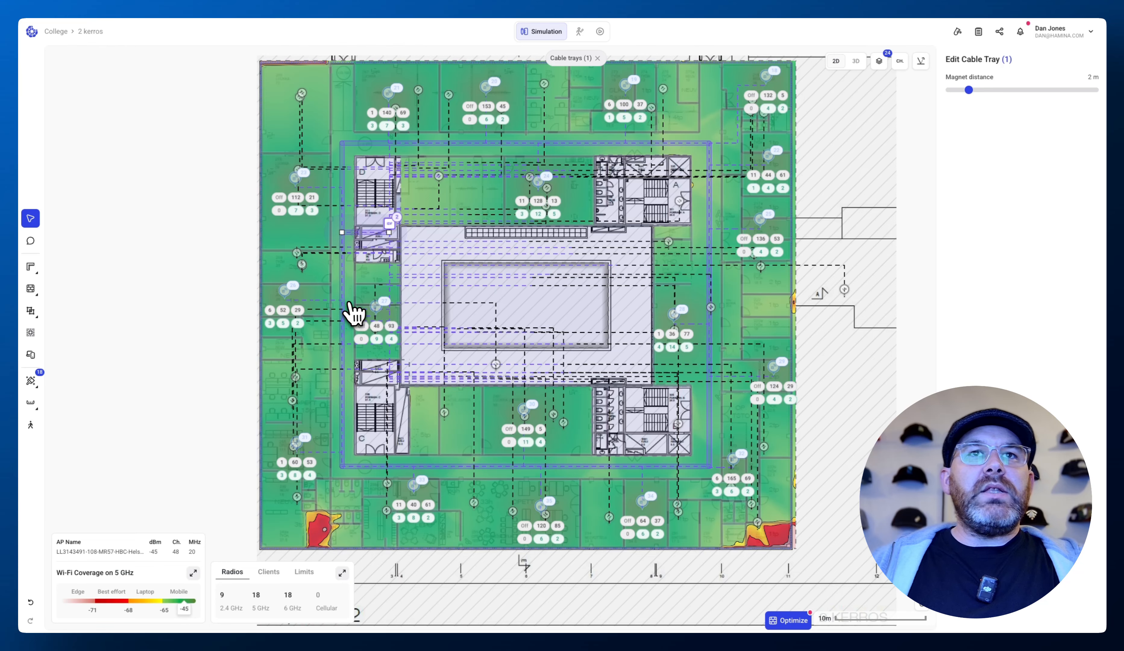
- Switch to the 4 kerros floor
{"action": "left_click", "coordinate": [90, 31]}
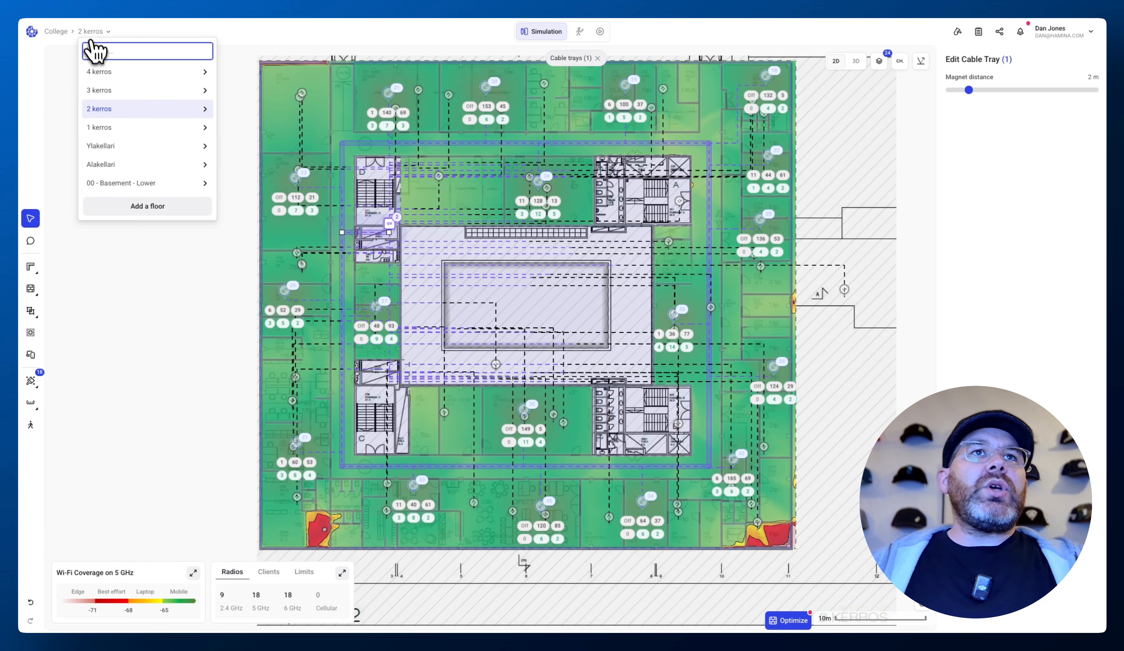
{"action": "left_click", "coordinate": [111, 88]}
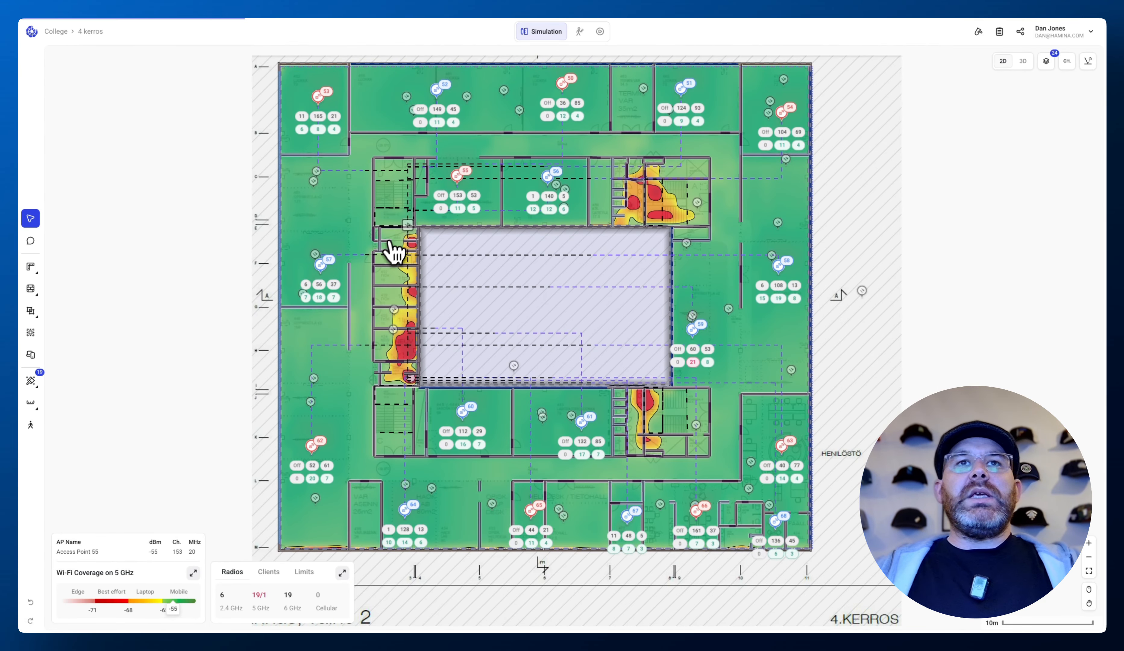
- Draw a closed rectangular cable tray loop around the courtyard corridor on this floor with a 10 m magnet distance
{"action": "mouse_move", "coordinate": [32, 397]}
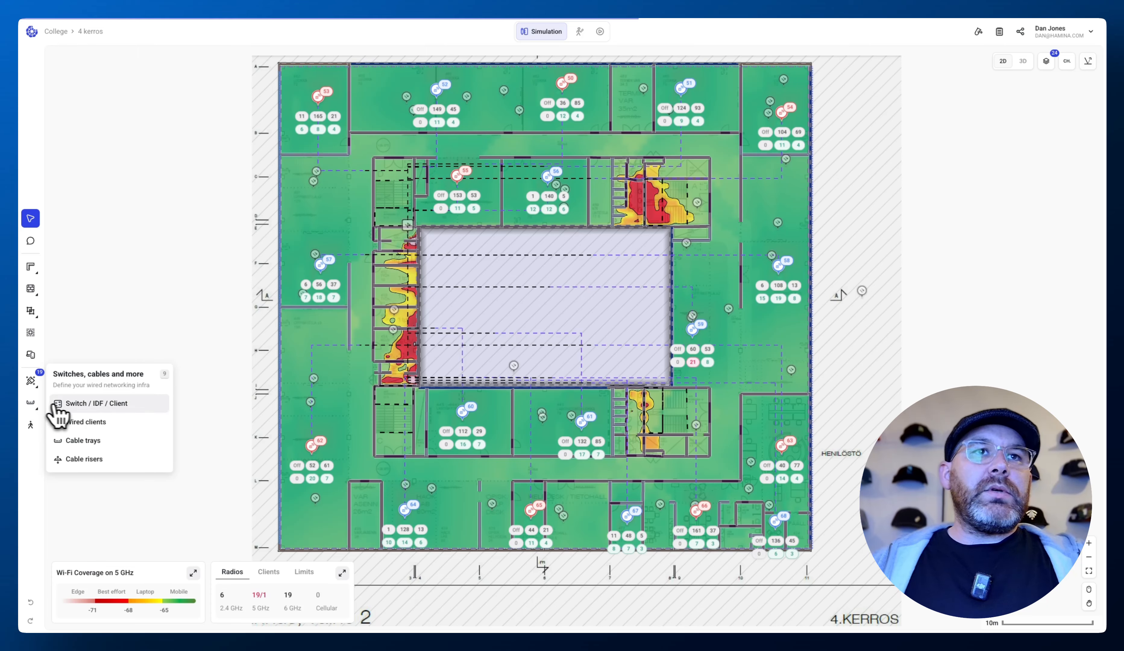
{"action": "left_click", "coordinate": [89, 440]}
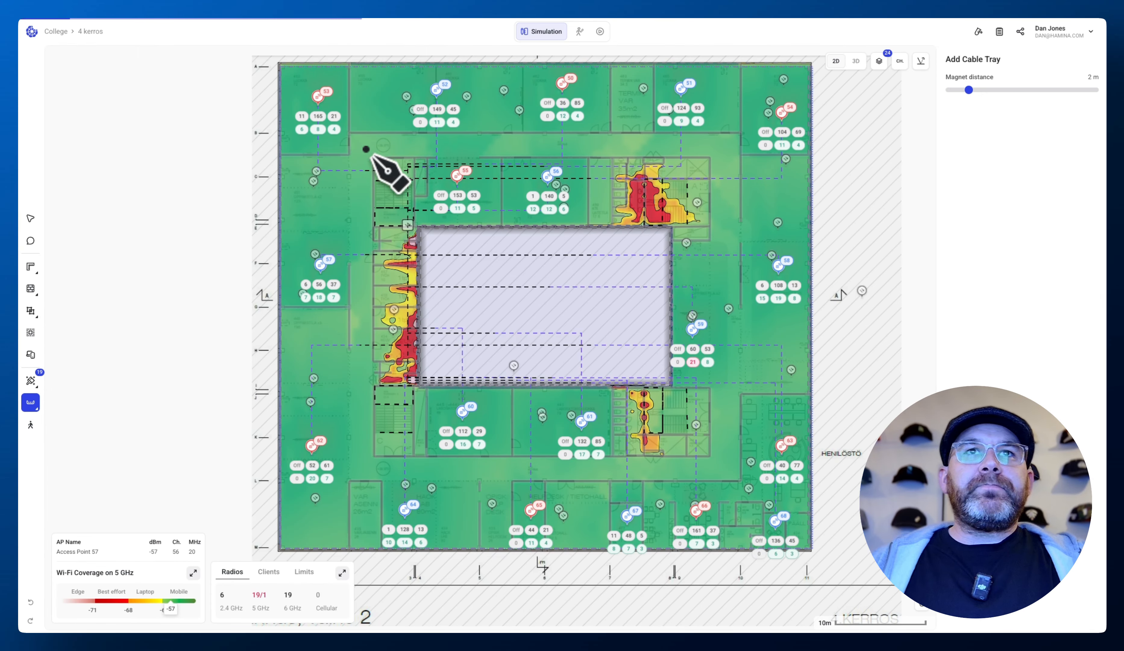
{"action": "left_click", "coordinate": [361, 148]}
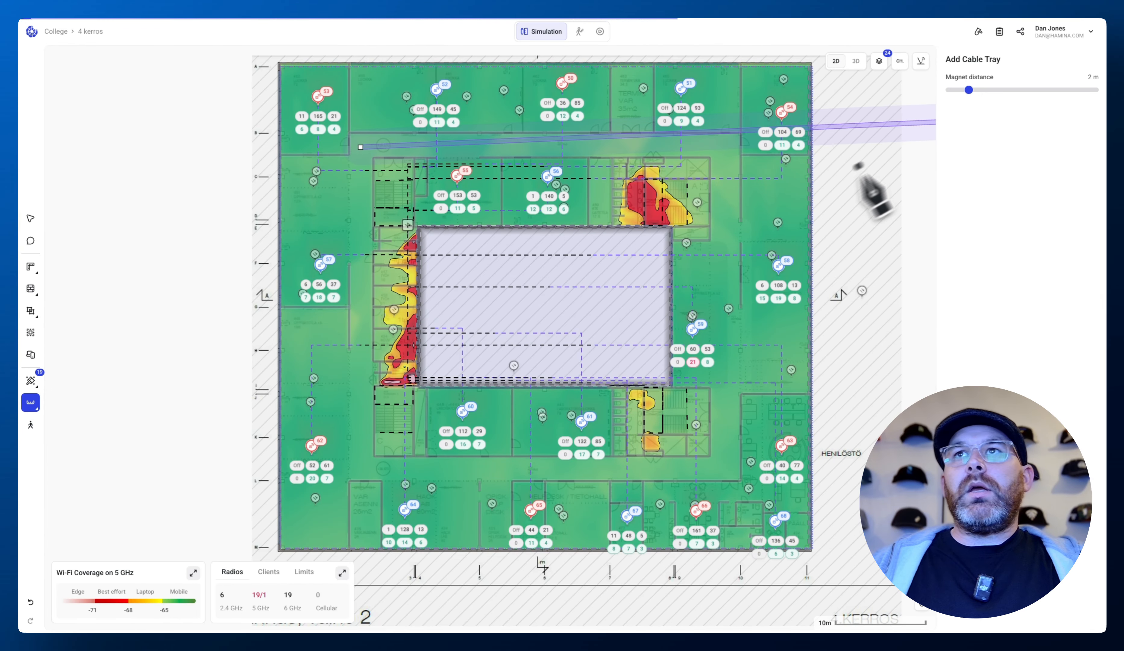
{"action": "left_click_drag", "start_coordinate": [976, 89], "coordinate": [1060, 89]}
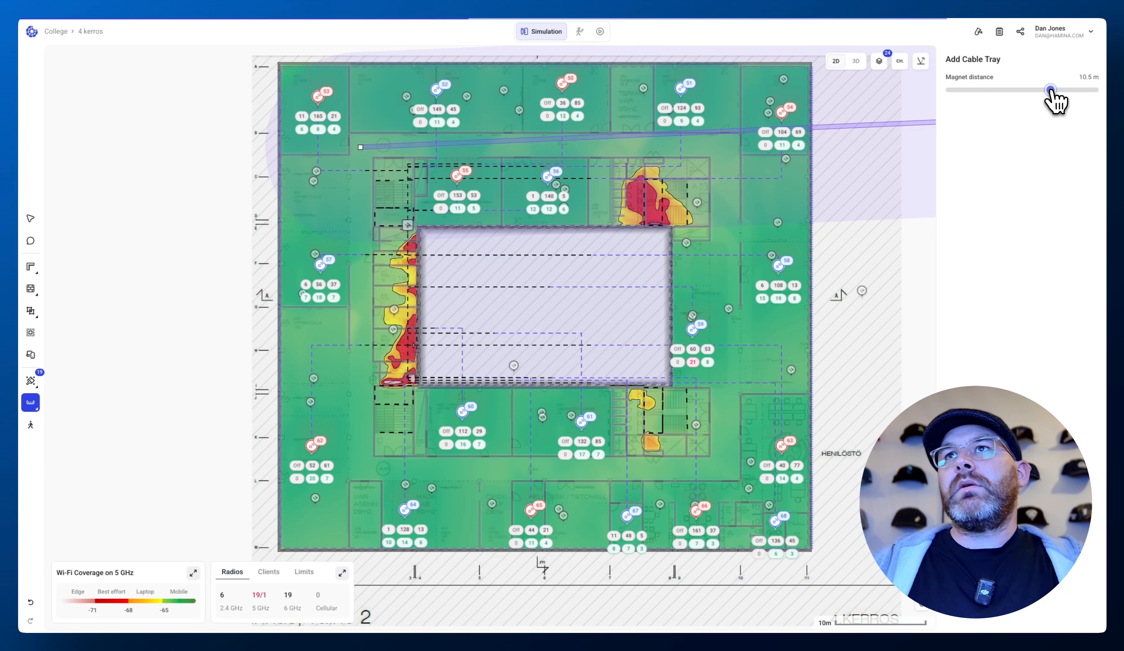
{"action": "left_click_drag", "start_coordinate": [1048, 90], "coordinate": [1046, 90]}
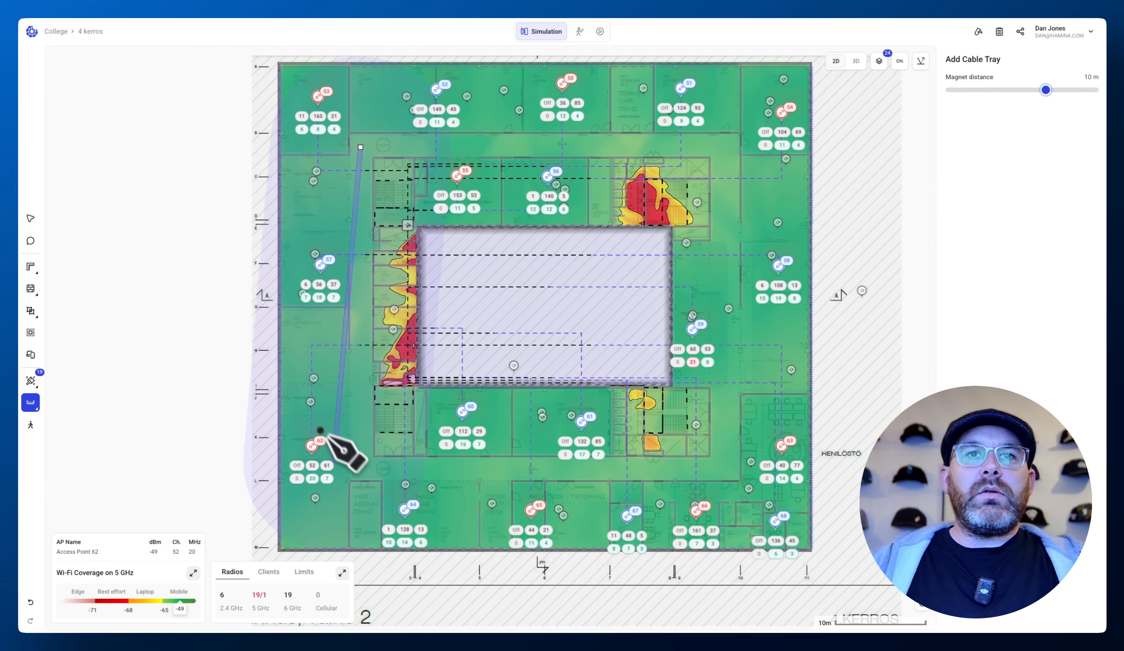
{"action": "left_click", "coordinate": [359, 475]}
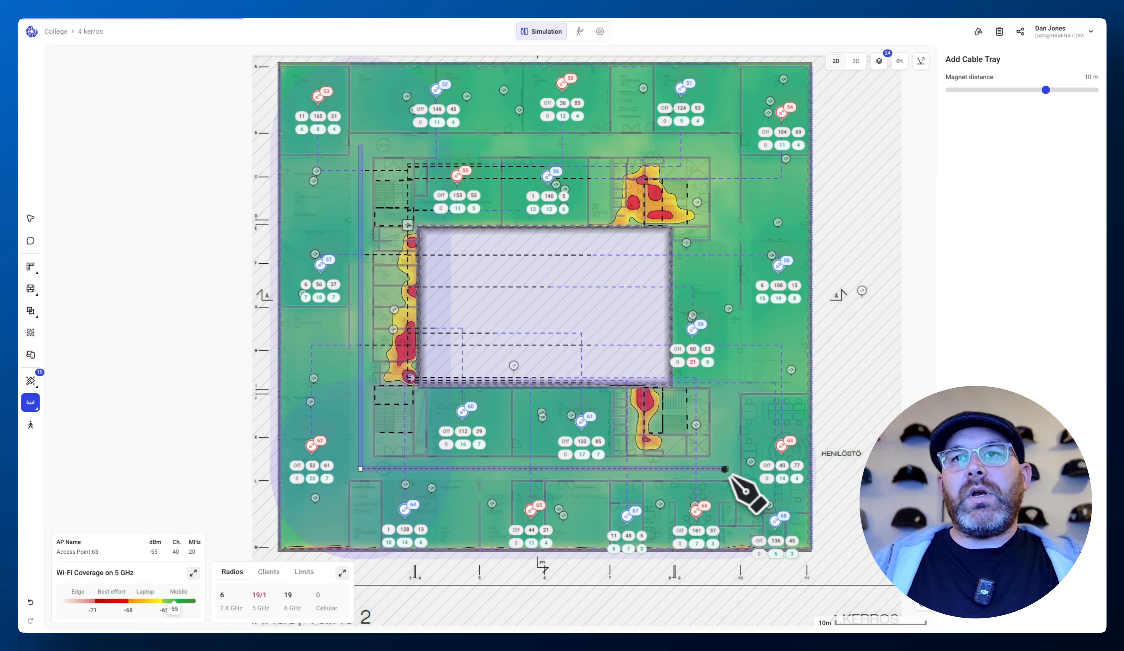
{"action": "left_click", "coordinate": [728, 150]}
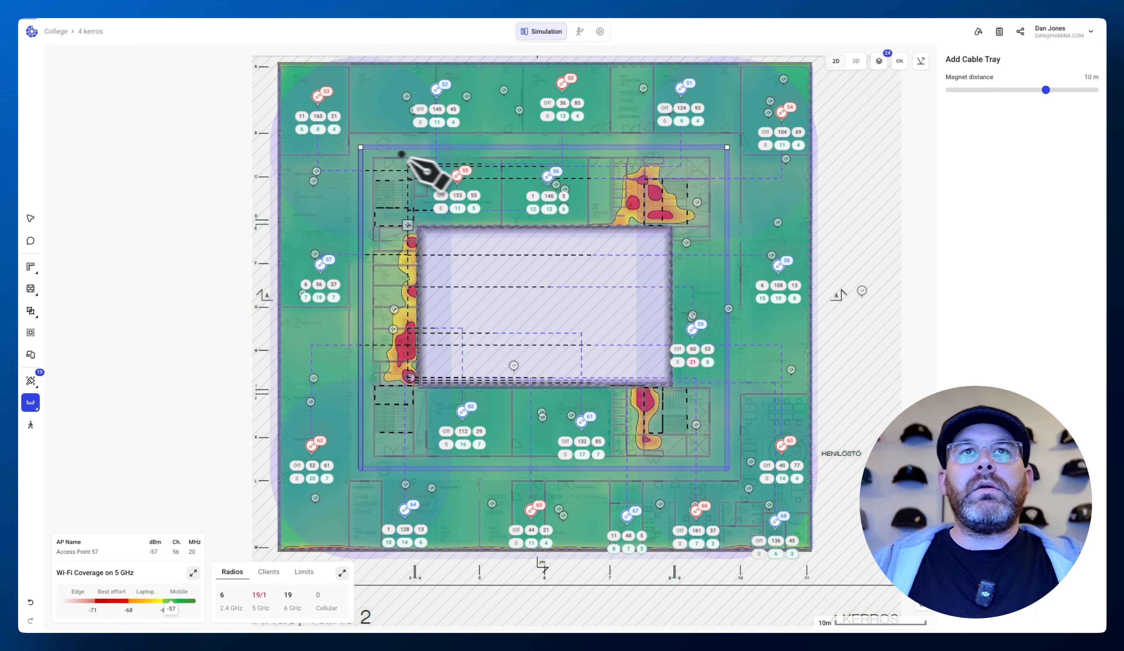
{"action": "left_click", "coordinate": [361, 151]}
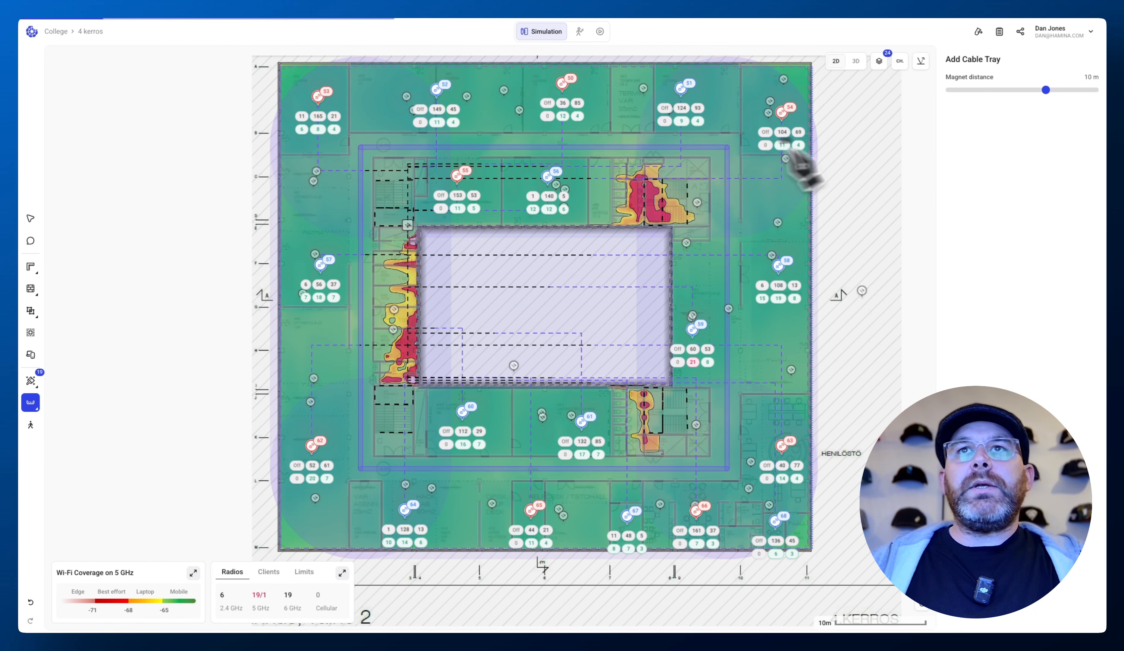
- Set the magnet distance to 2 m and draw a short cable tray from the loop's west side to the IDF by the courtyard corner
{"action": "left_click_drag", "start_coordinate": [1045, 90], "coordinate": [985, 95]}
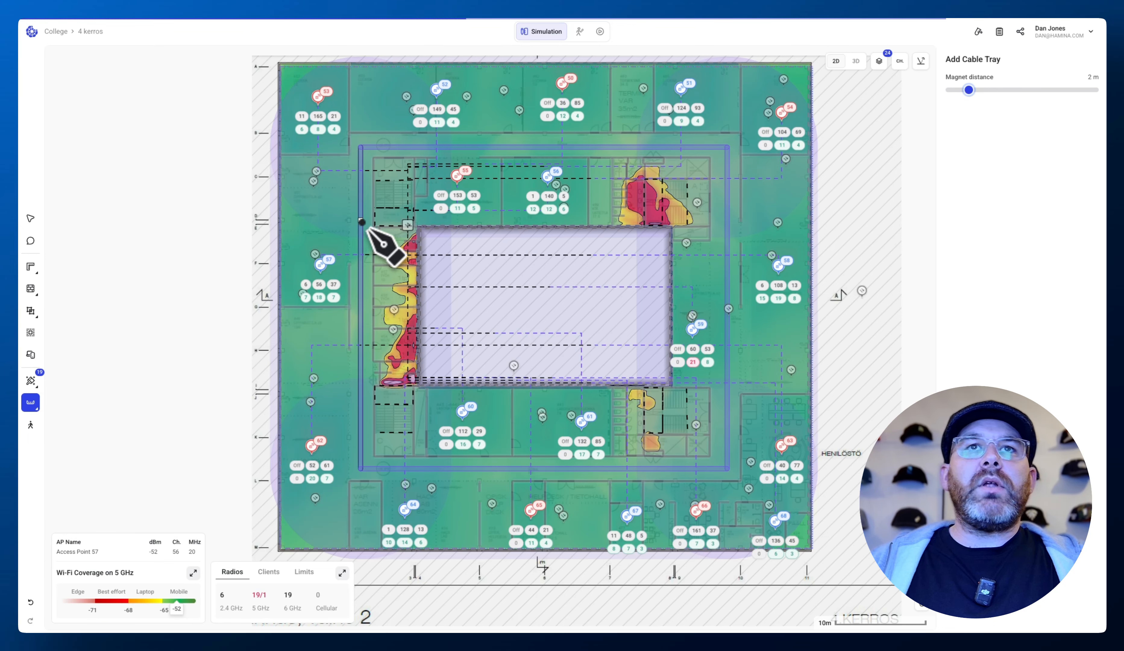
{"action": "left_click", "coordinate": [362, 236]}
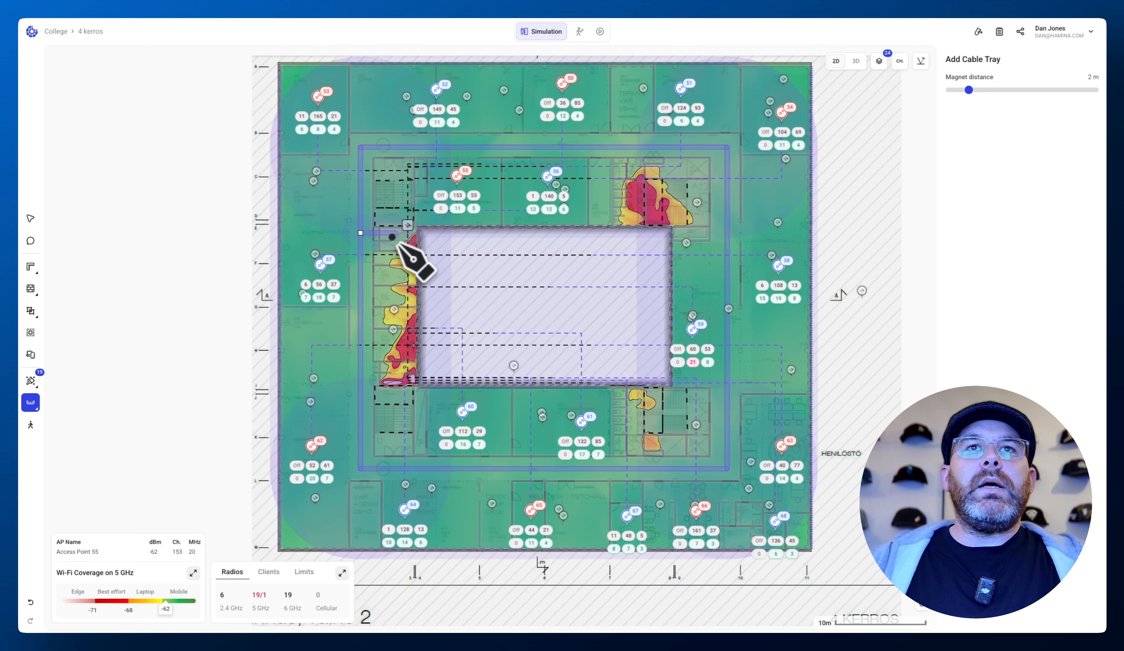
{"action": "double_click", "coordinate": [408, 238]}
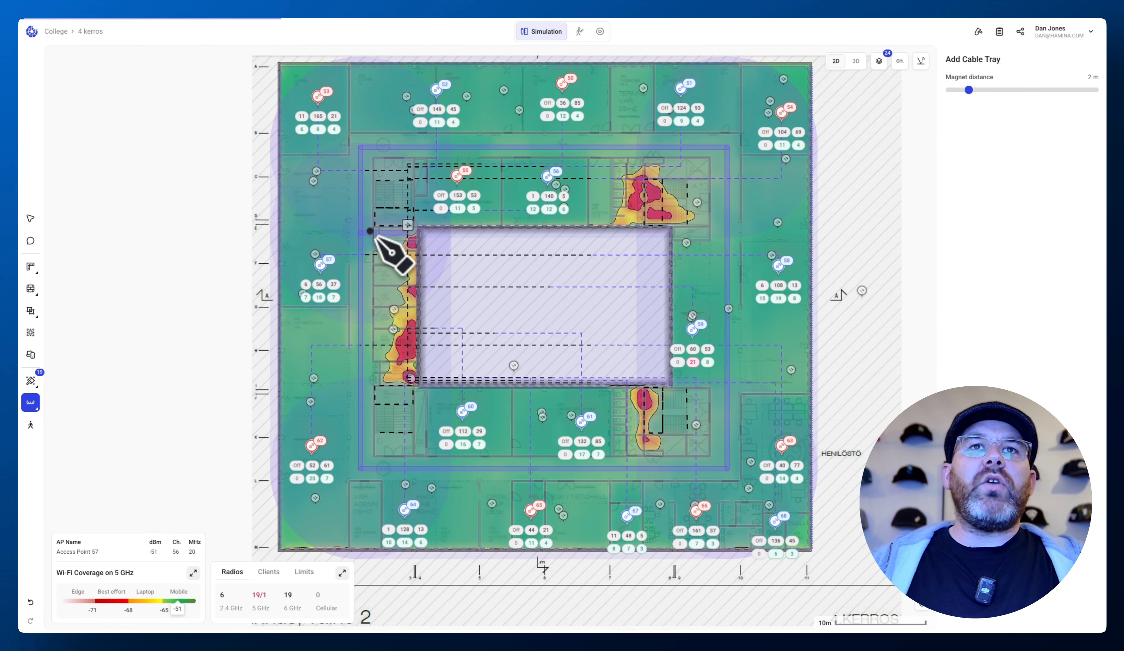
{"action": "left_click", "coordinate": [31, 218]}
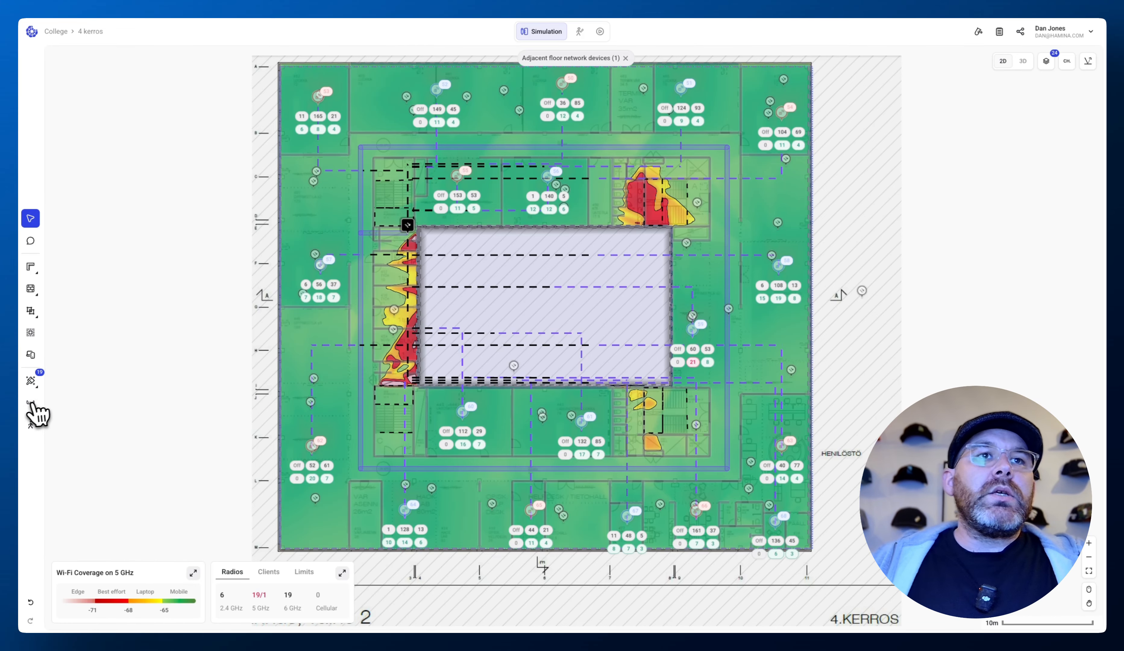
- Place an all-floors cable riser at the IDF near the courtyard's northwest corner
{"action": "mouse_move", "coordinate": [31, 404]}
{"action": "left_click", "coordinate": [81, 460]}
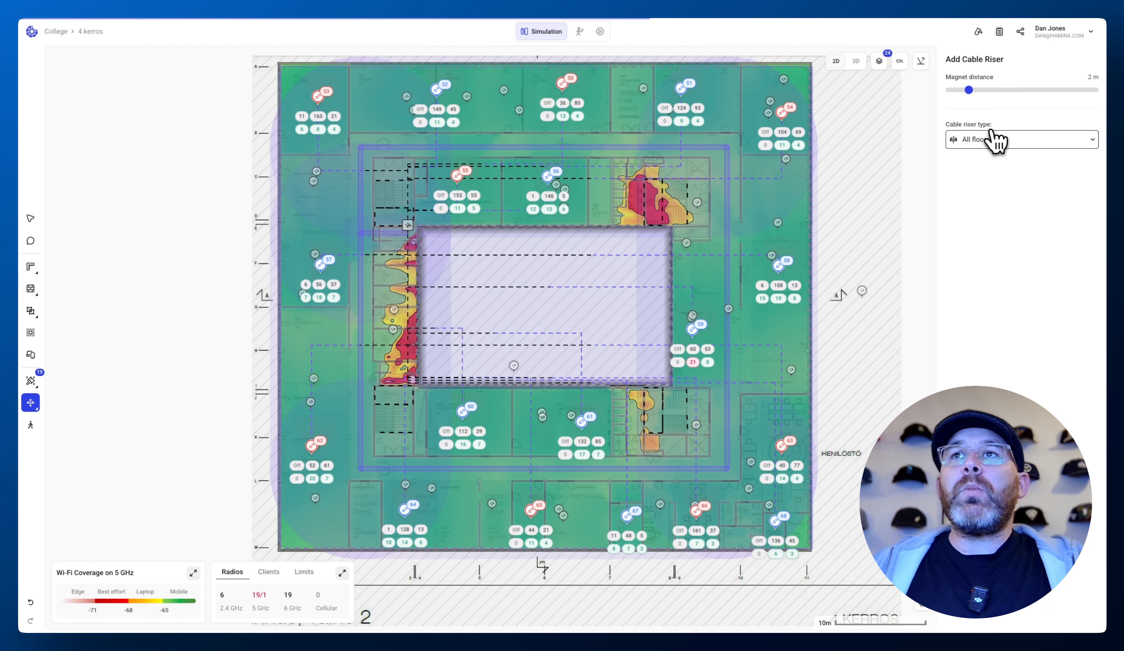
{"action": "left_click", "coordinate": [990, 142]}
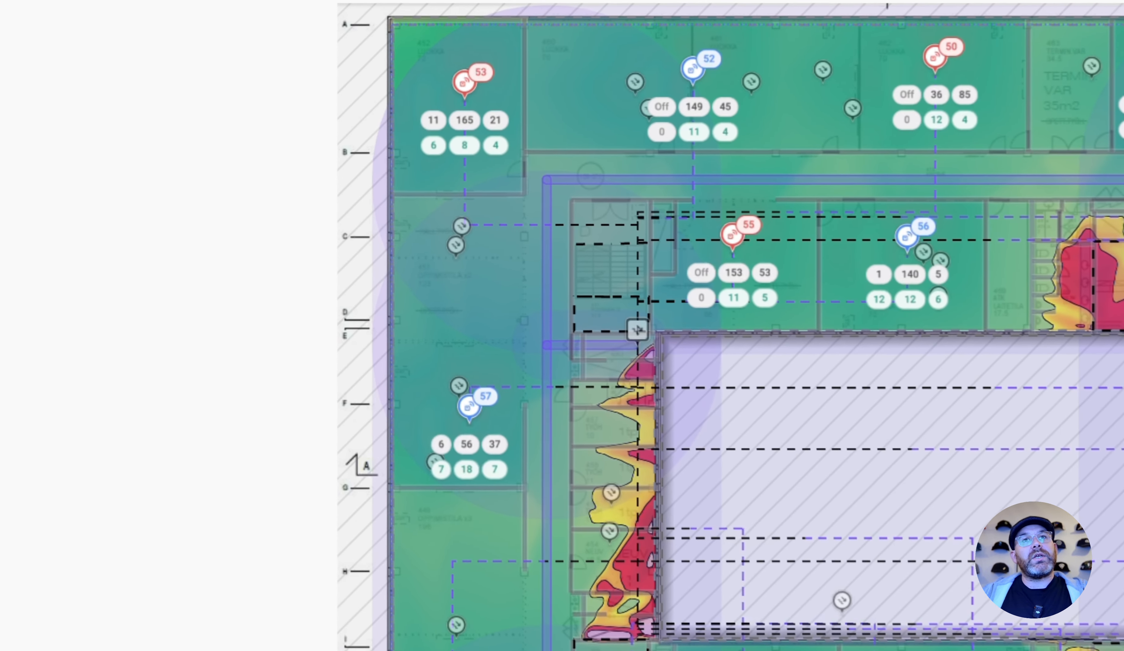
{"action": "left_click", "coordinate": [626, 347]}
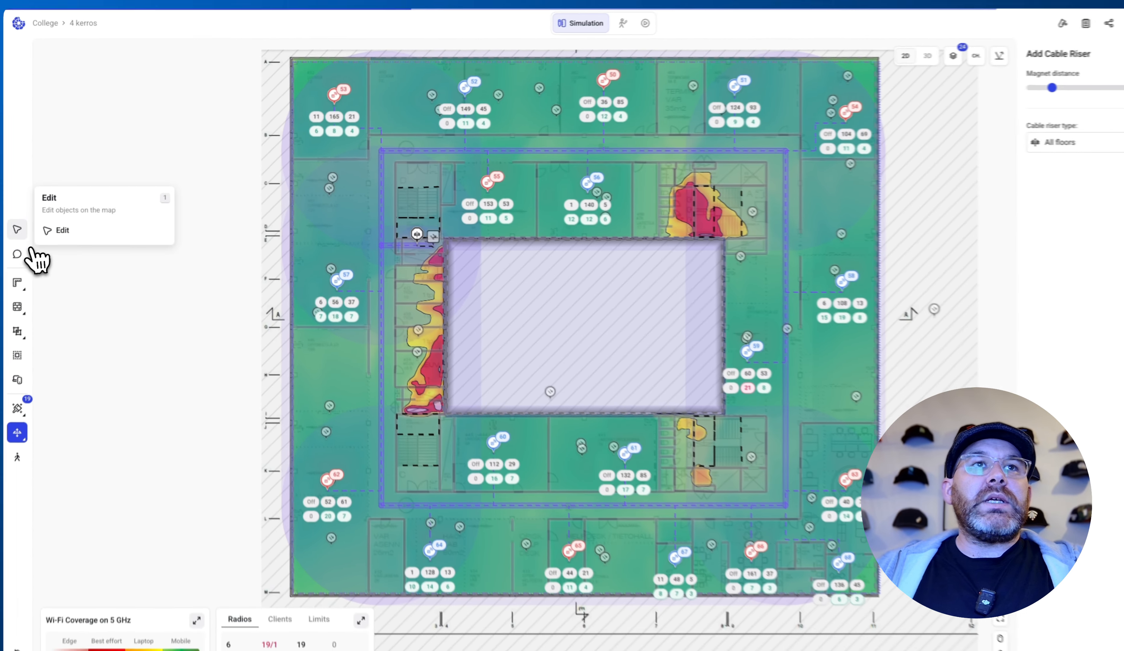
{"action": "left_click", "coordinate": [19, 230]}
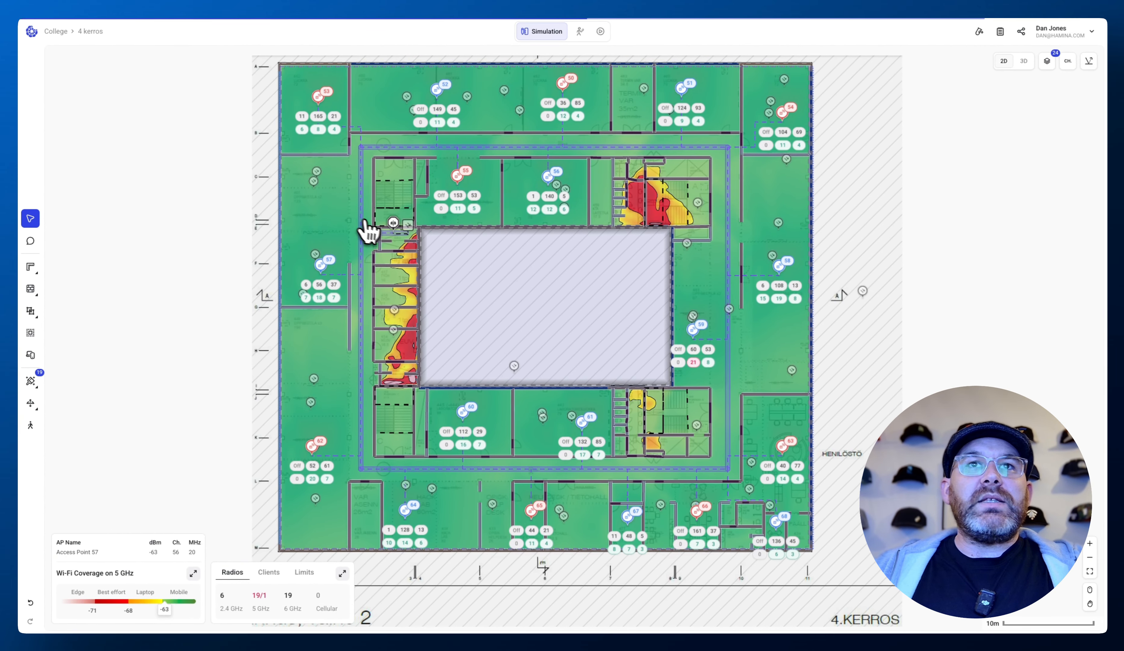
- Inspect the cable riser on the 3 kerros and 2 kerros floors
{"action": "left_click", "coordinate": [94, 32]}
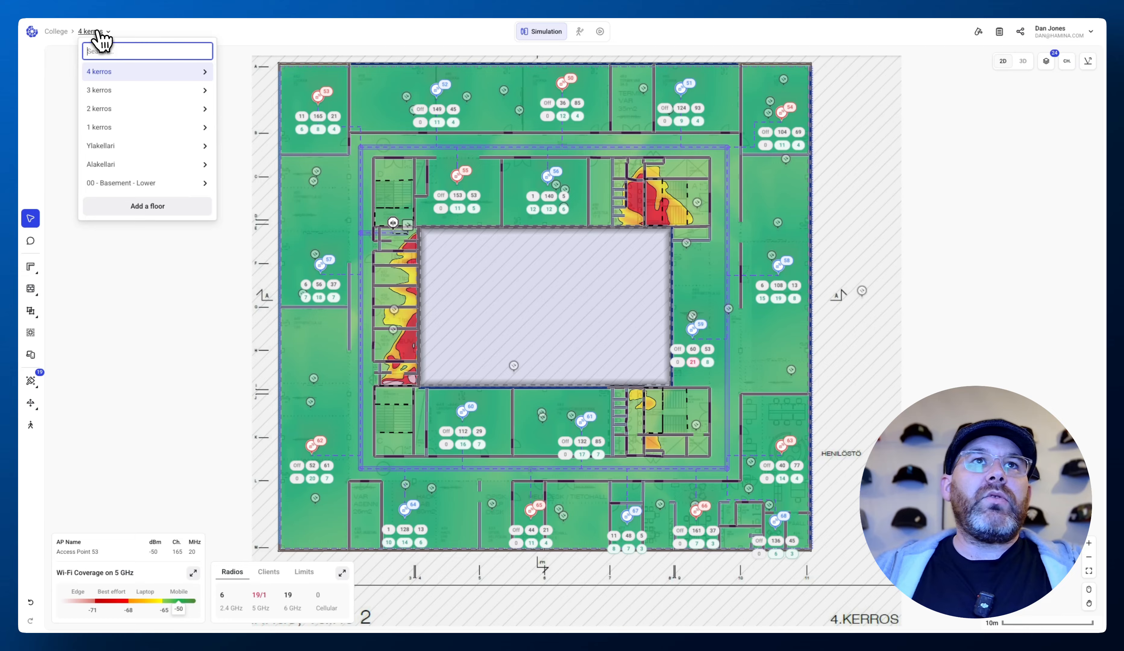
{"action": "left_click", "coordinate": [112, 91]}
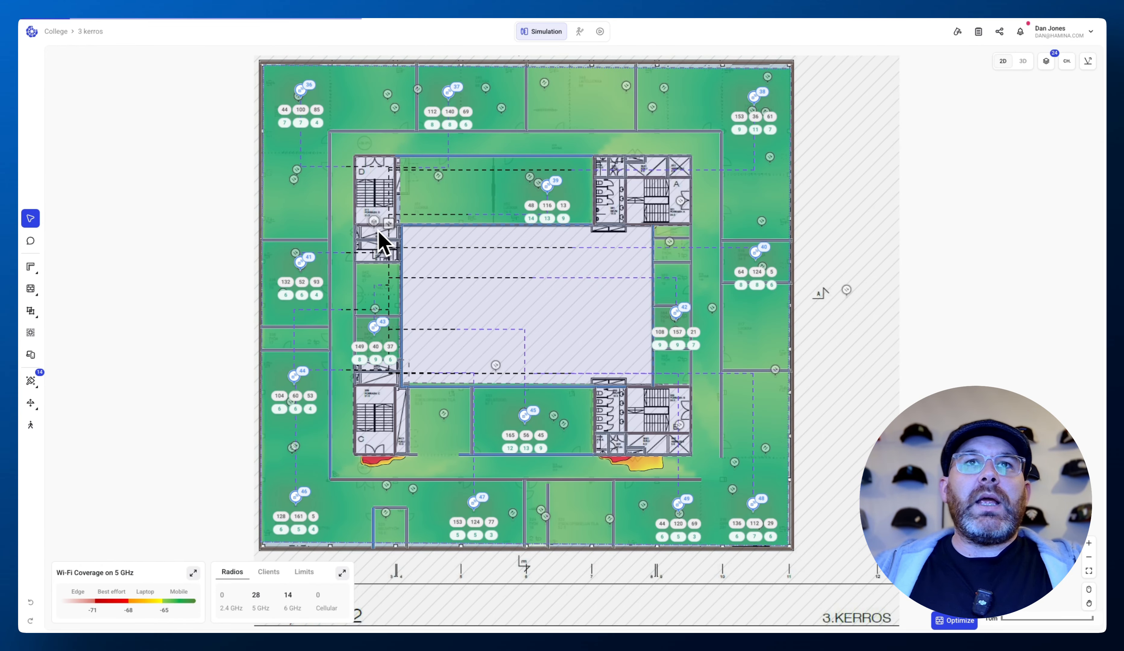
{"action": "left_click", "coordinate": [93, 32]}
{"action": "left_click", "coordinate": [103, 105]}
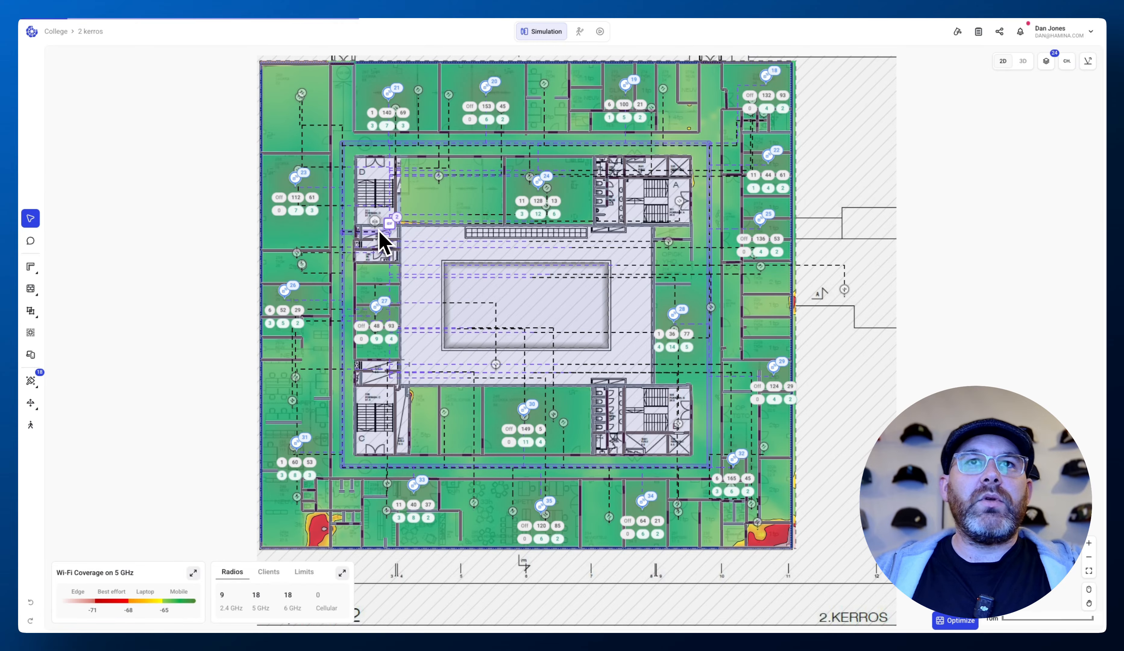
{"action": "scroll", "coordinate": [379, 232], "scroll_direction": "up", "scroll_amount": 5}
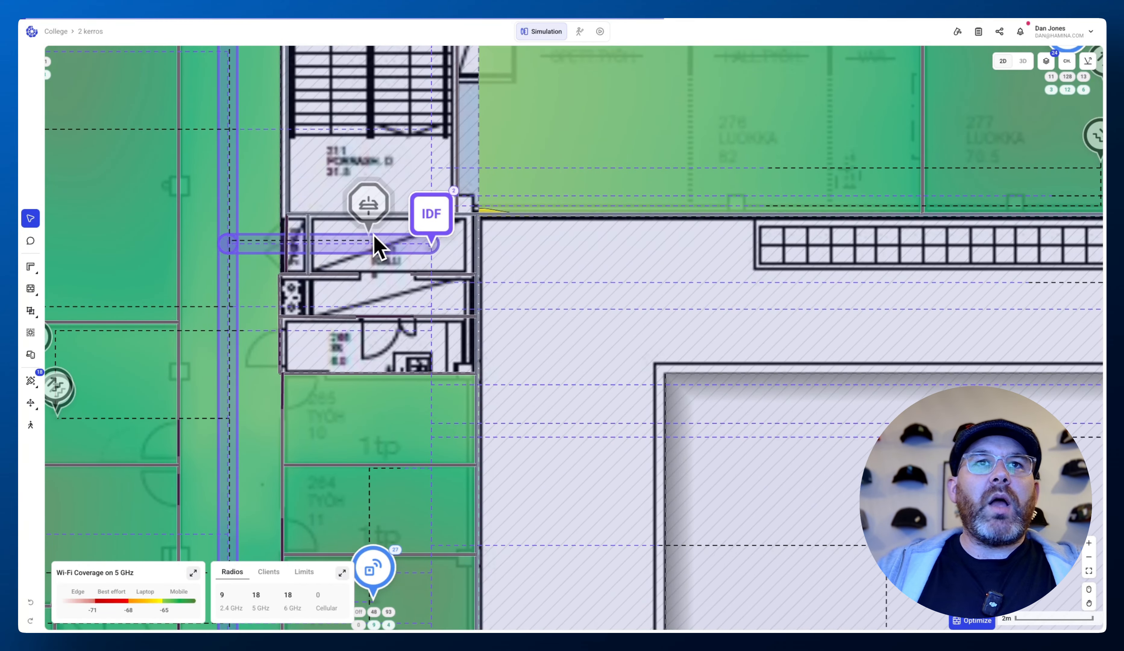
{"action": "scroll", "coordinate": [370, 257], "scroll_direction": "down", "scroll_amount": 5}
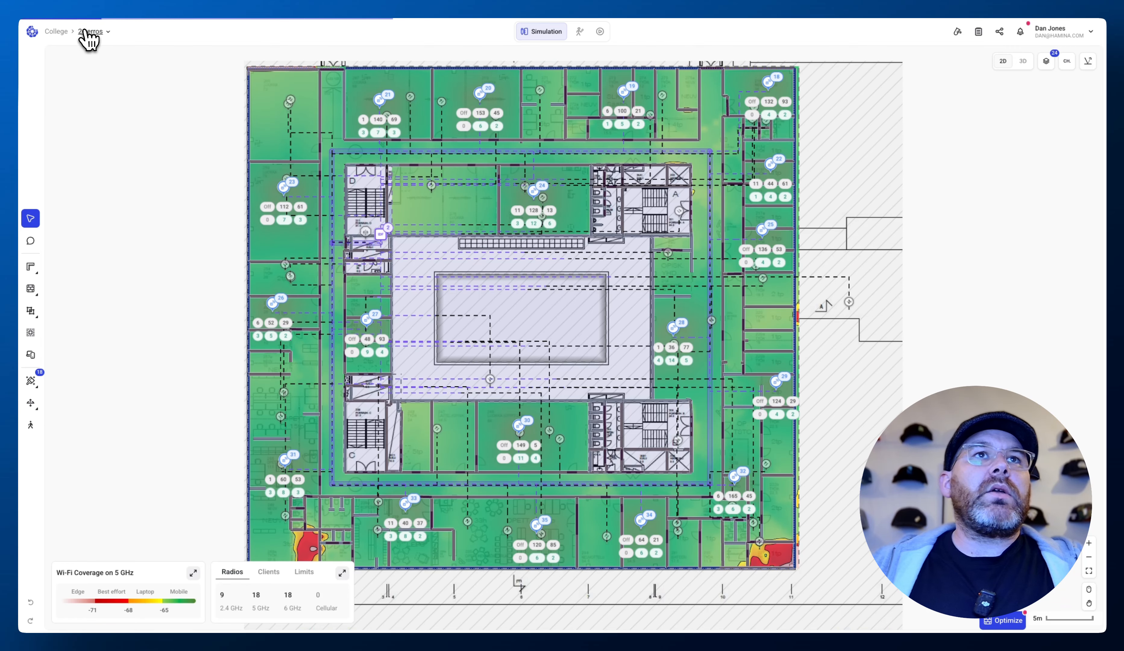
- Switch to the 3 kerros floor and draw a closed rectangular cable tray loop around the courtyard corridor with a 10 m magnet distance
{"action": "left_click", "coordinate": [84, 31]}
{"action": "left_click", "coordinate": [116, 105]}
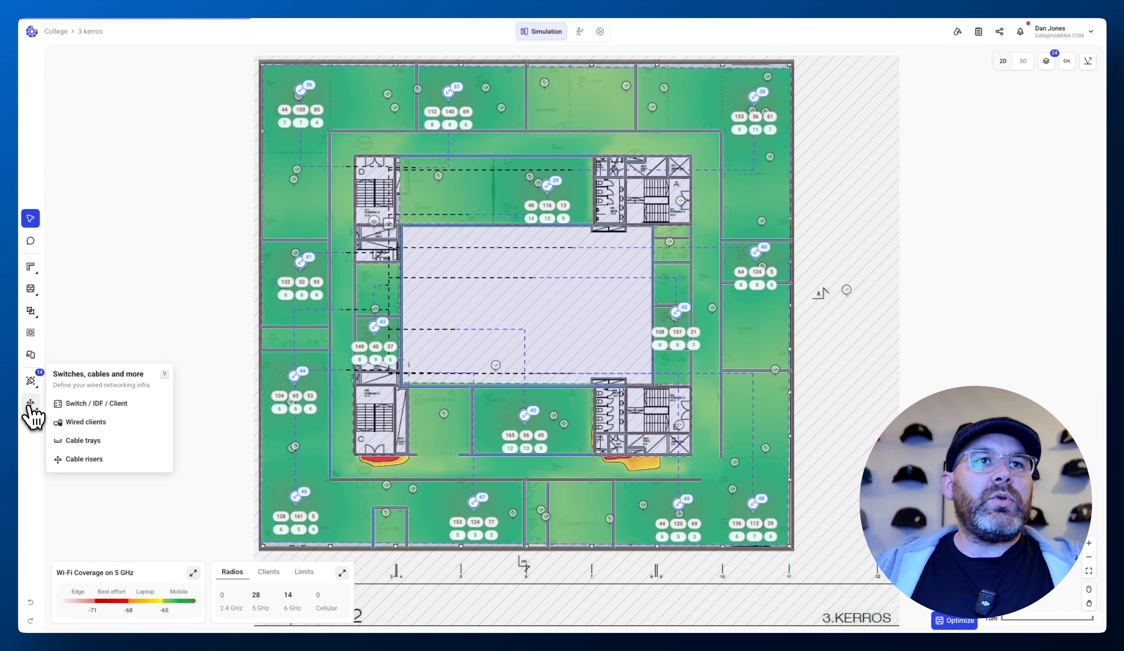
{"action": "mouse_move", "coordinate": [34, 403]}
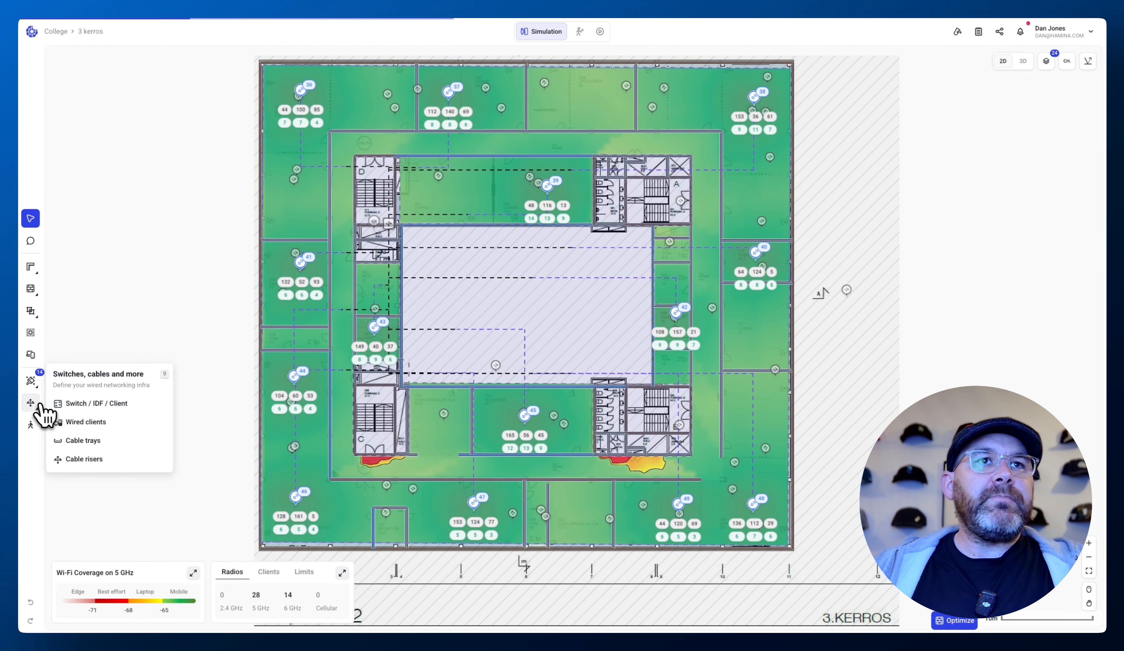
{"action": "left_click", "coordinate": [75, 441]}
{"action": "left_click_drag", "start_coordinate": [977, 94], "coordinate": [1061, 90]}
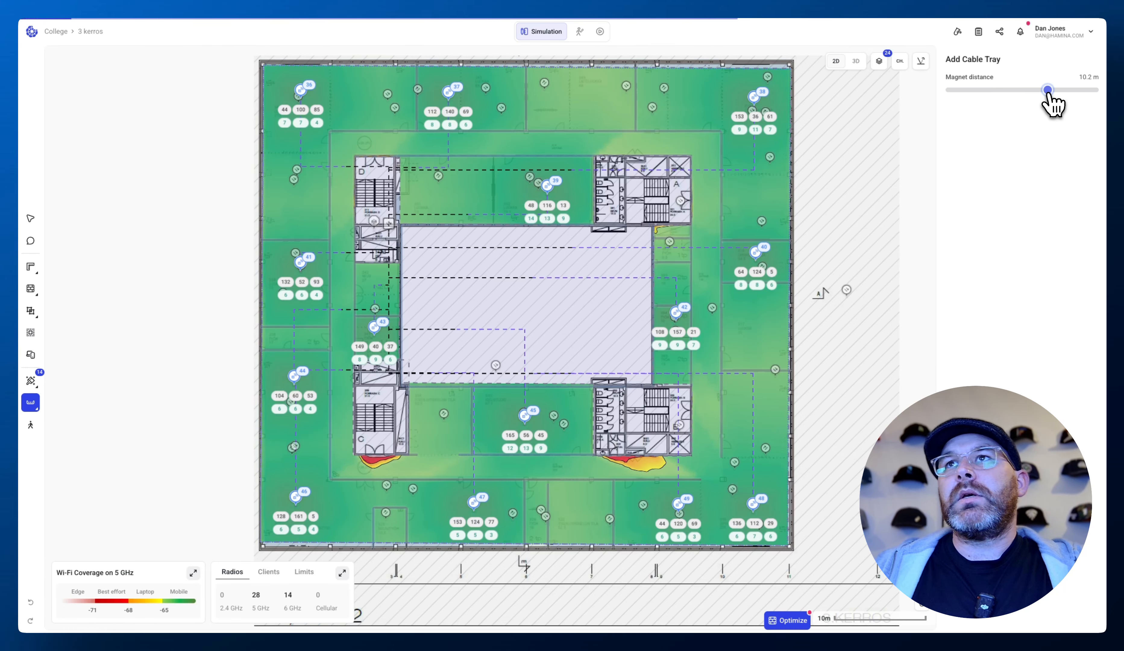
{"action": "left_click", "coordinate": [340, 144]}
{"action": "left_click", "coordinate": [343, 468]}
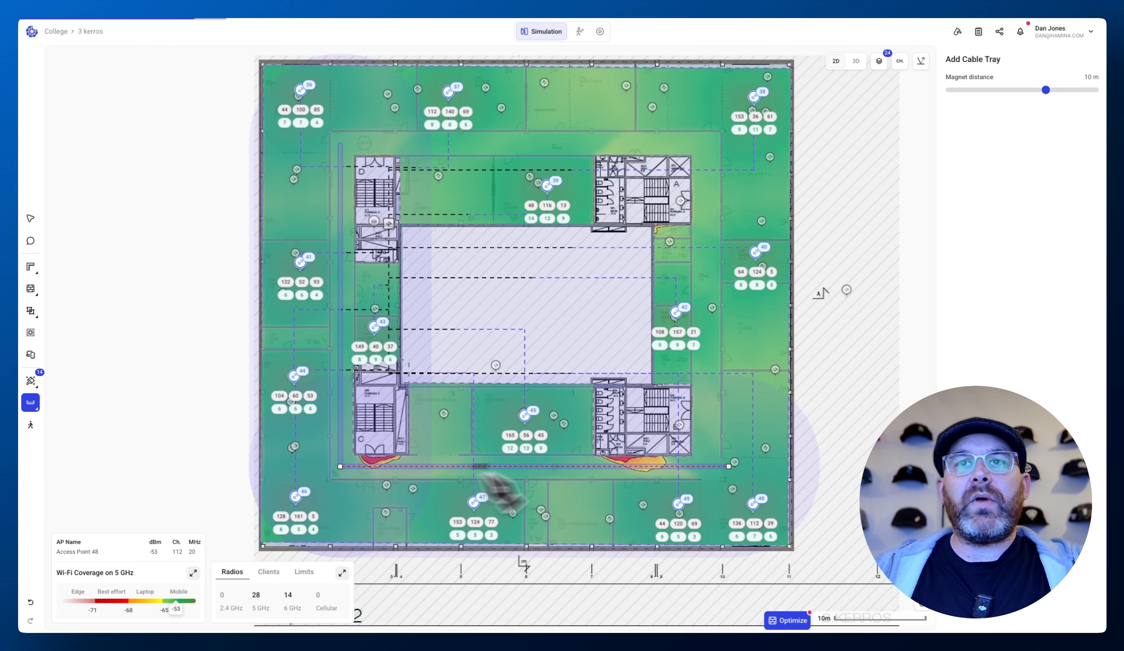
{"action": "left_click", "coordinate": [707, 466]}
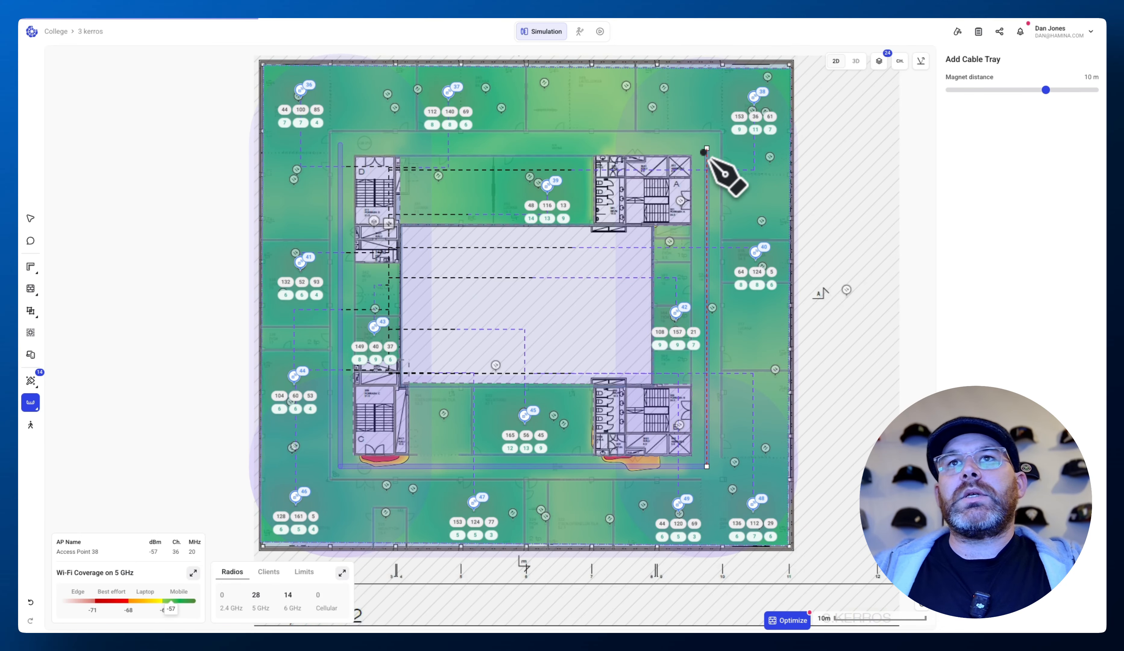
{"action": "left_click", "coordinate": [705, 146]}
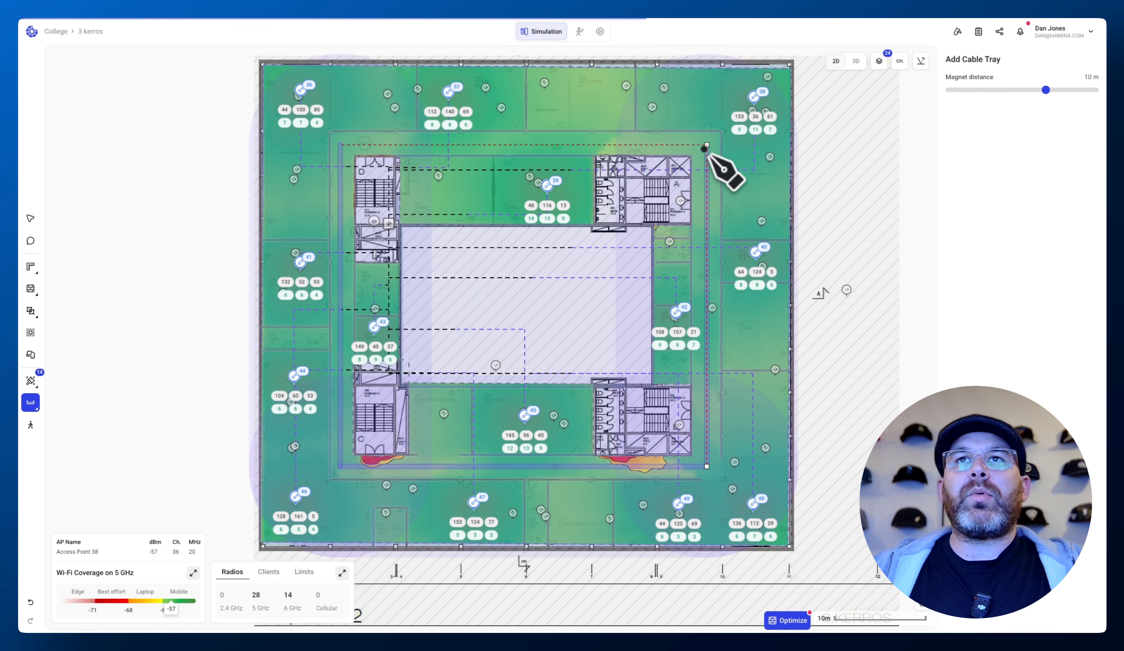
{"action": "left_click", "coordinate": [340, 146]}
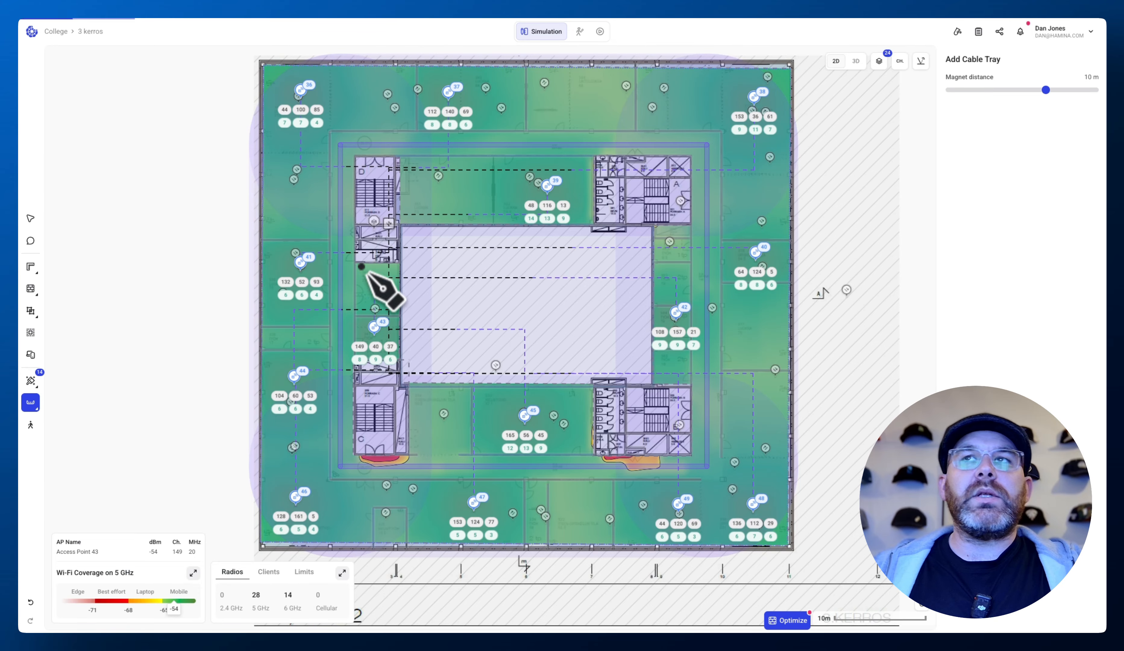
- Set the magnet distance to 2 m and draw a short cable tray from the loop's west side to the riser by the courtyard corner
{"action": "left_click_drag", "start_coordinate": [996, 94], "coordinate": [978, 95]}
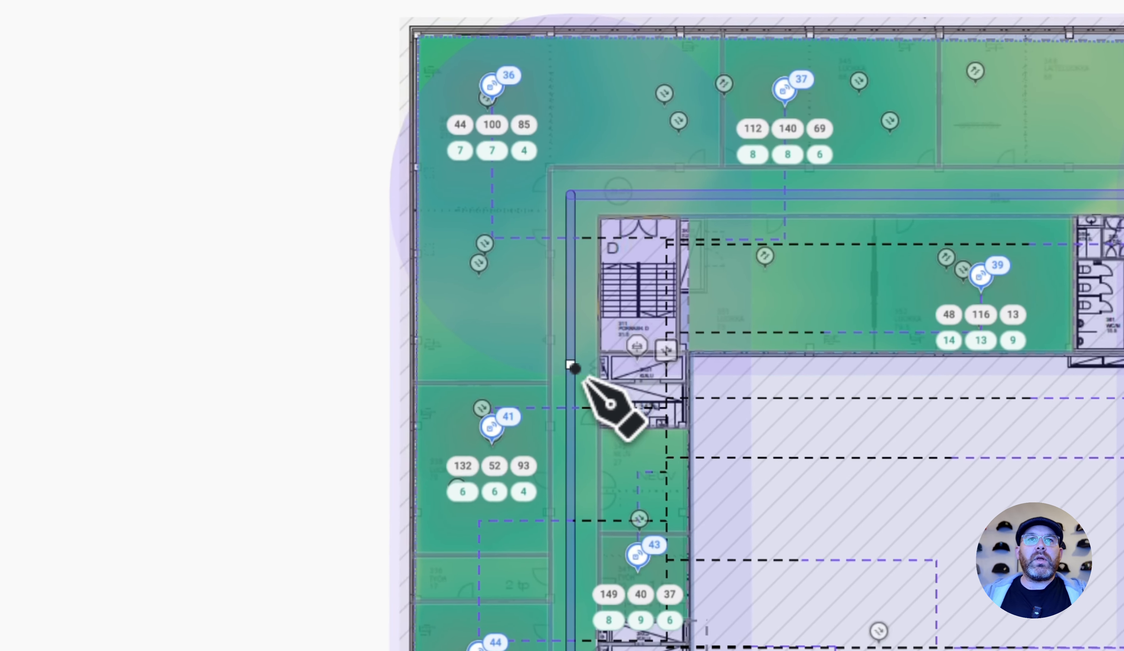
{"action": "left_click", "coordinate": [340, 230]}
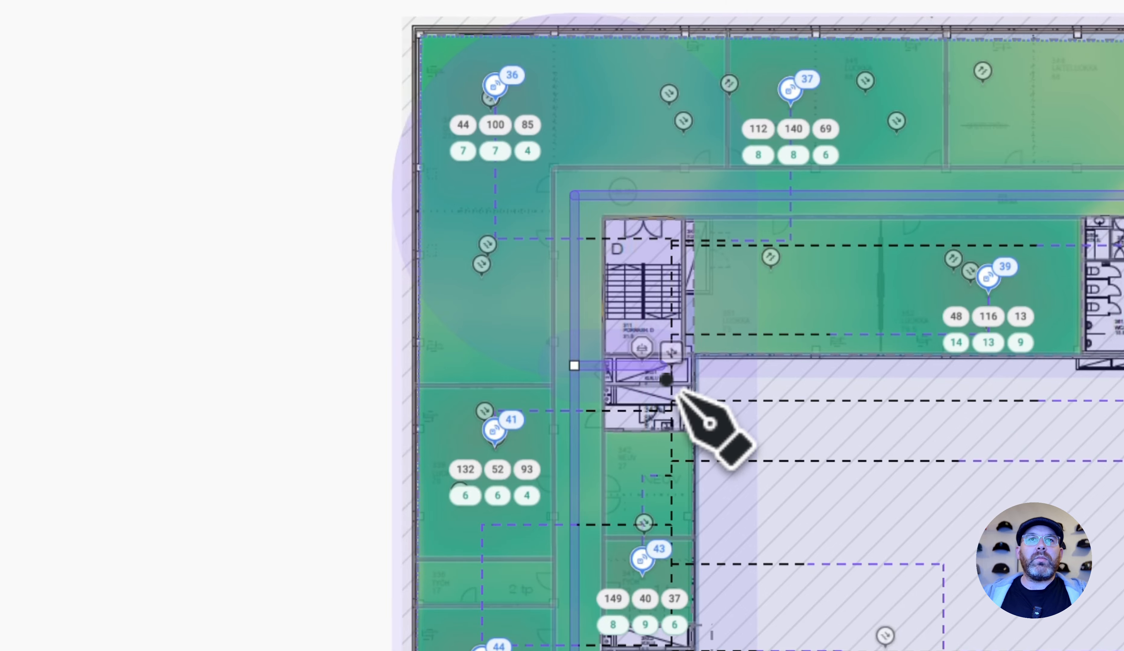
{"action": "double_click", "coordinate": [645, 373]}
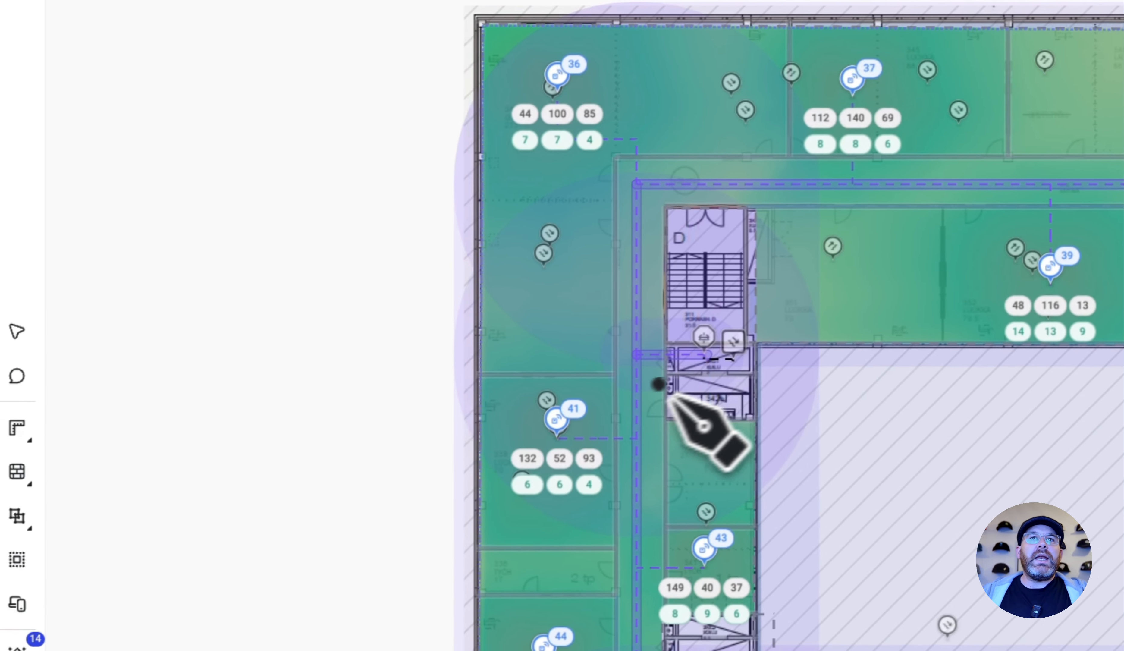
{"action": "left_click", "coordinate": [42, 324]}
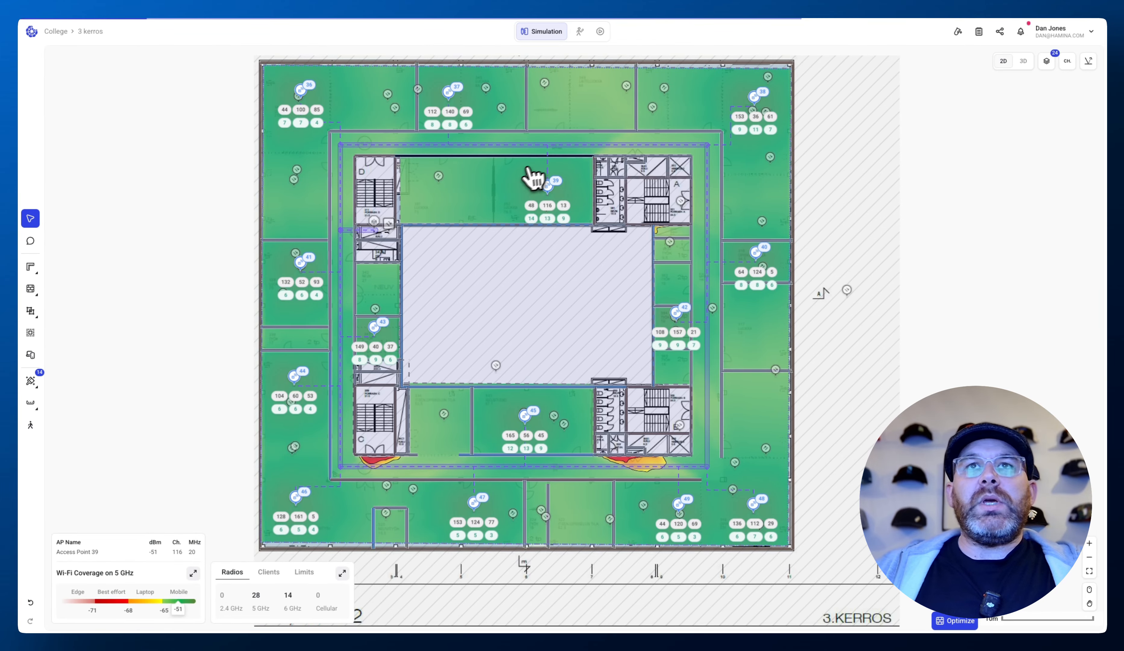
- Inspect the tray connection at the riser and view the 4 kerros, 3 kerros and 2 kerros floors
{"action": "scroll", "coordinate": [383, 252], "scroll_direction": "up", "scroll_amount": 10}
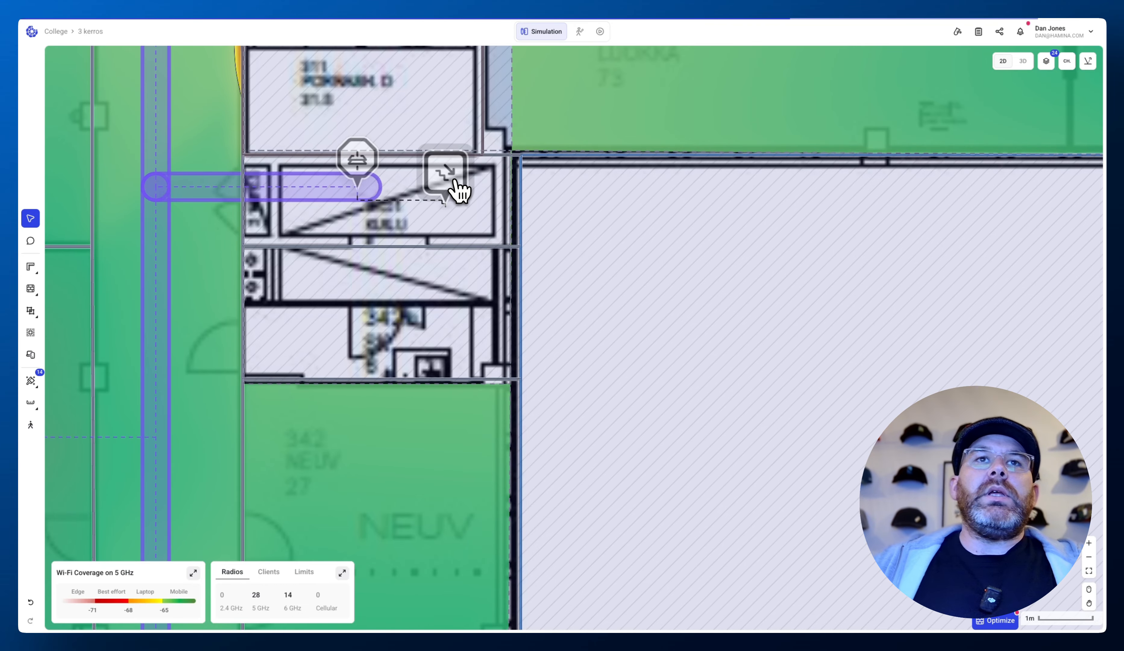
{"action": "scroll", "coordinate": [455, 192], "scroll_direction": "down", "scroll_amount": 10}
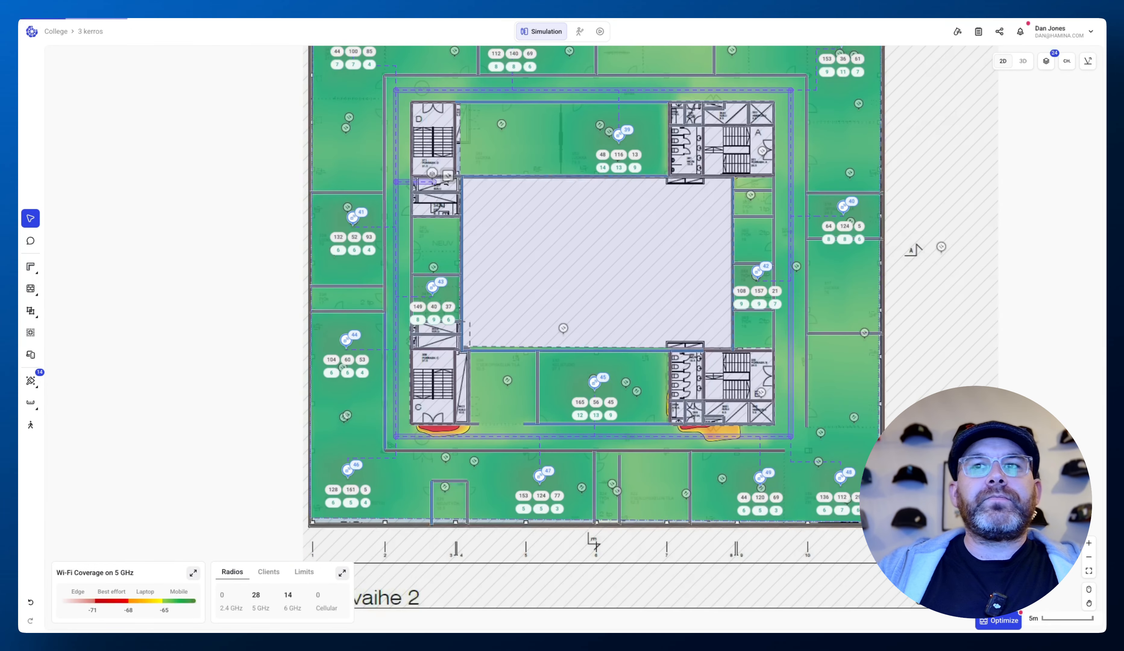
{"action": "scroll", "coordinate": [455, 192], "scroll_direction": "up", "scroll_amount": 1}
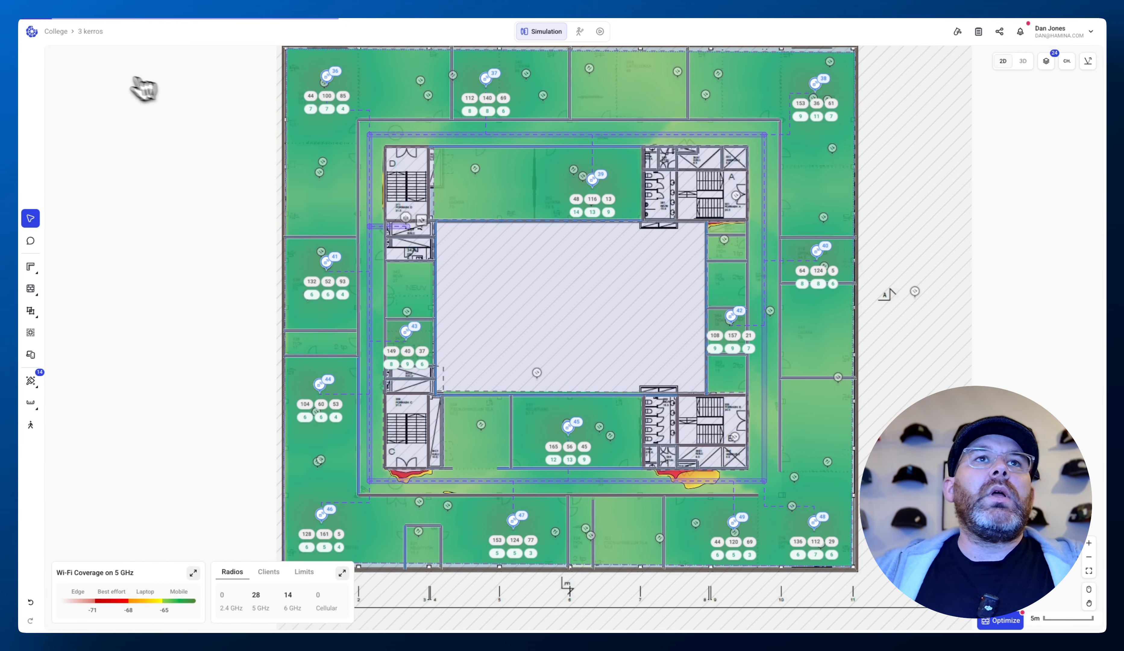
{"action": "left_click", "coordinate": [90, 32]}
{"action": "left_click", "coordinate": [196, 101]}
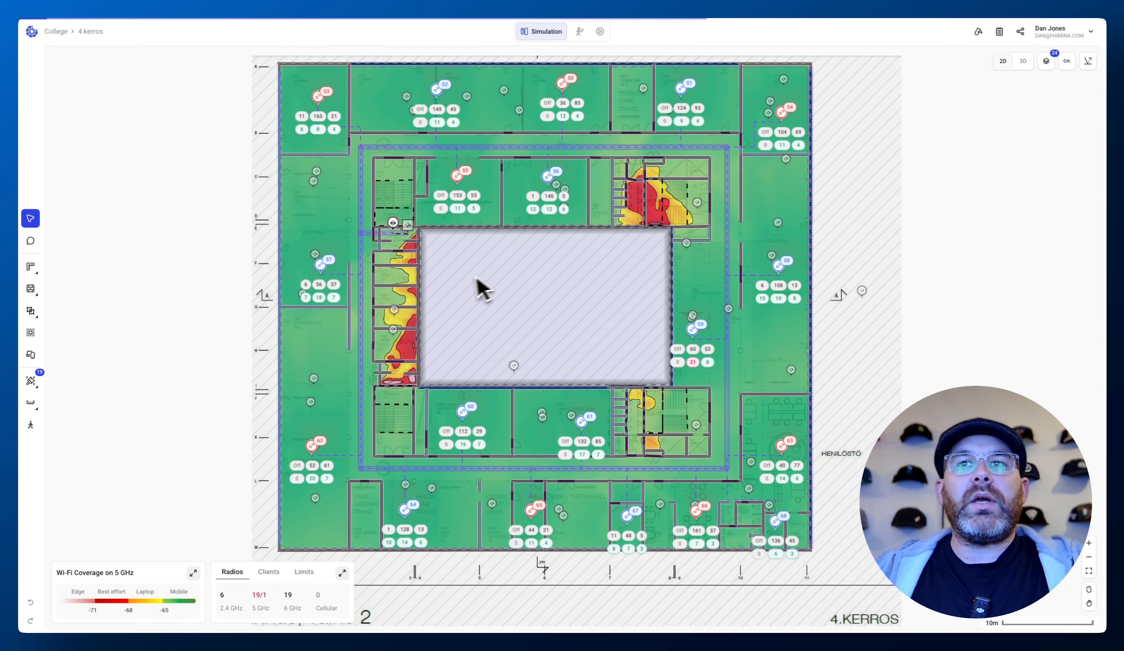
{"action": "left_click", "coordinate": [90, 31]}
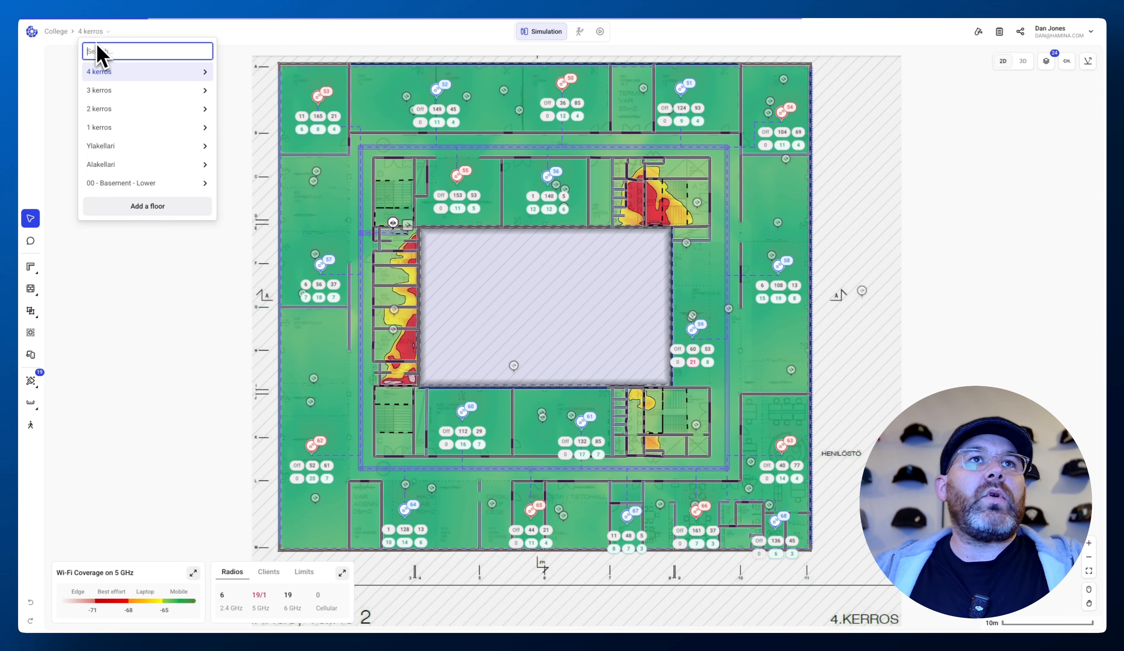
{"action": "left_click", "coordinate": [100, 95]}
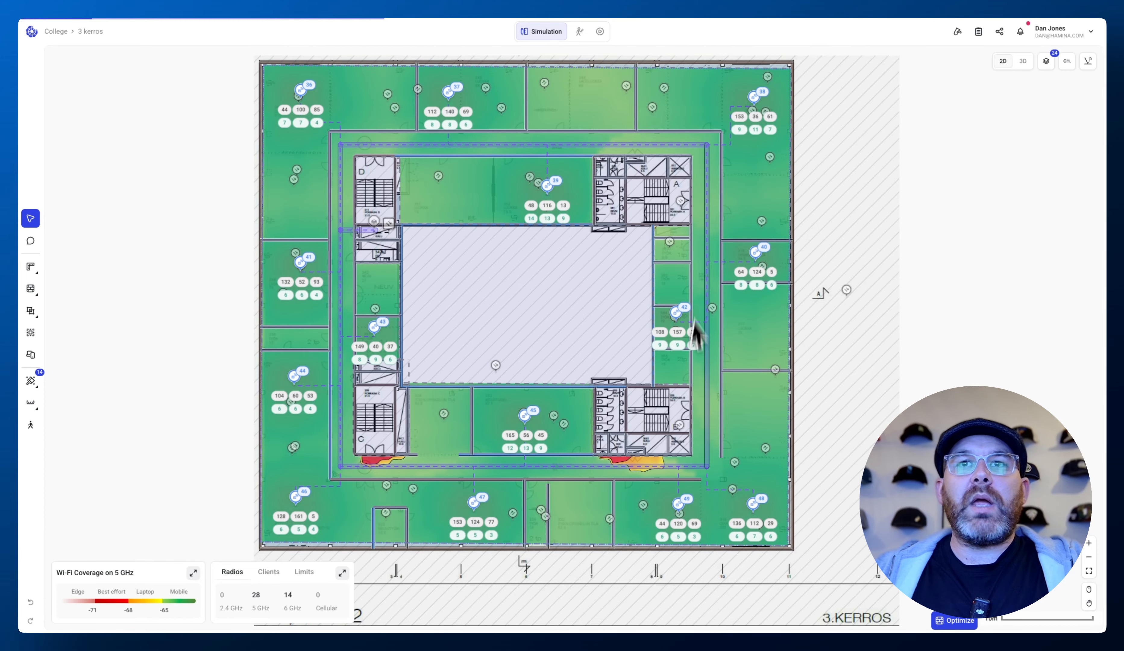
{"action": "left_click", "coordinate": [93, 35]}
{"action": "left_click", "coordinate": [100, 113]}
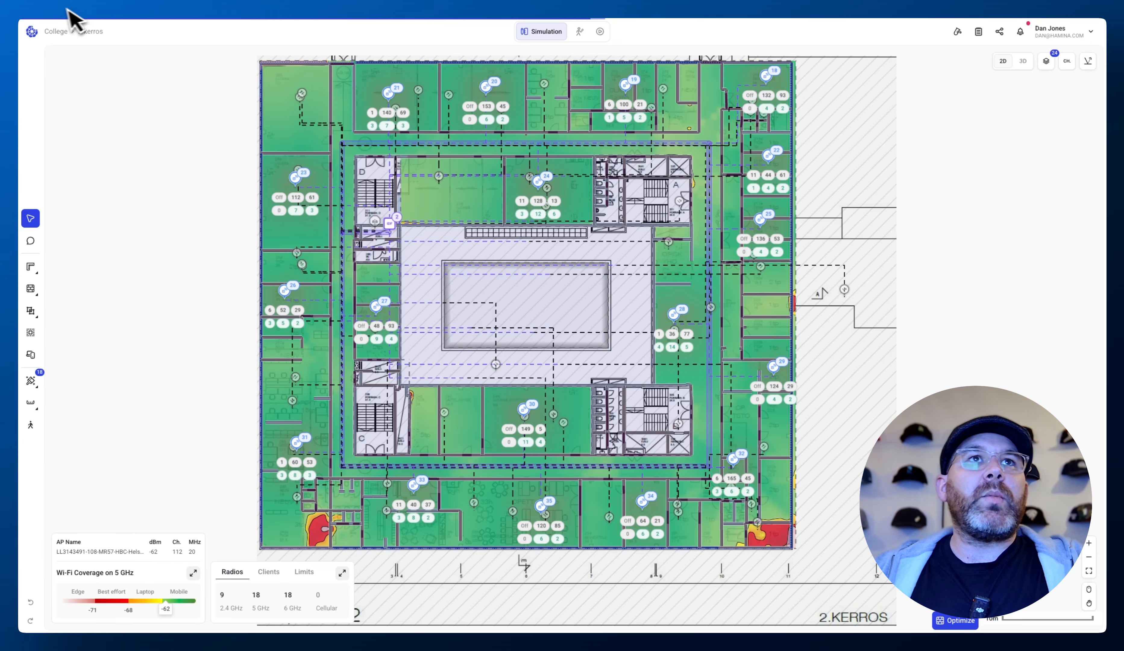
- Switch to the 1 kerros floor and draw a closed cable tray loop around the central hall with a 10 m magnet distance
{"action": "left_click", "coordinate": [92, 33]}
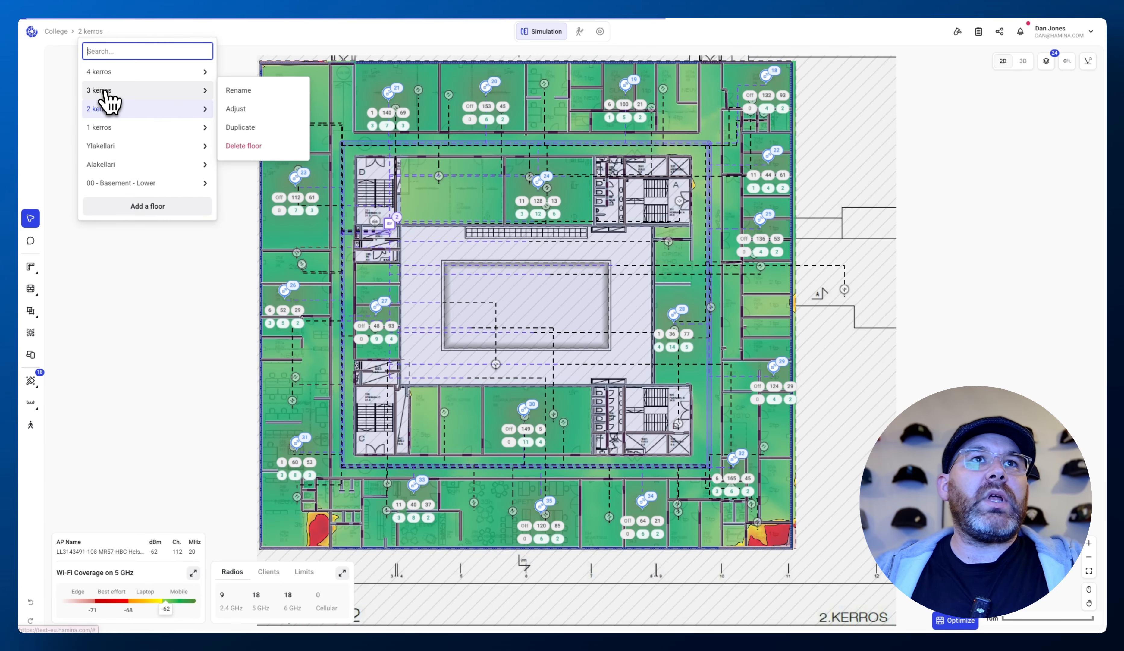
{"action": "left_click", "coordinate": [107, 132]}
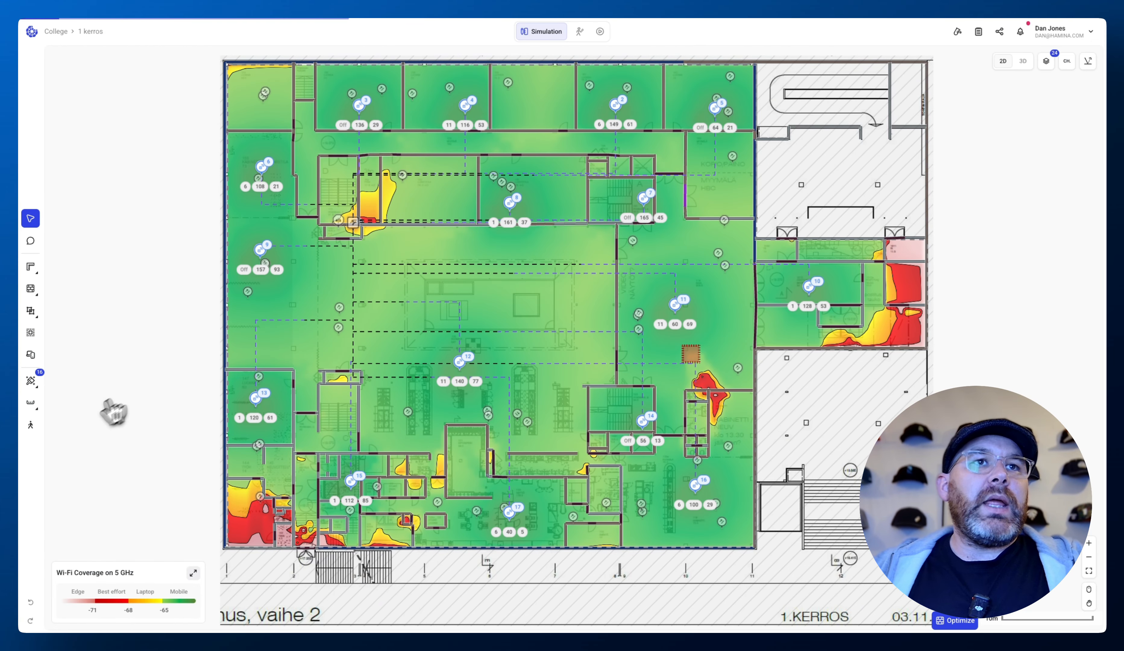
{"action": "left_click", "coordinate": [31, 403]}
{"action": "left_click", "coordinate": [106, 440]}
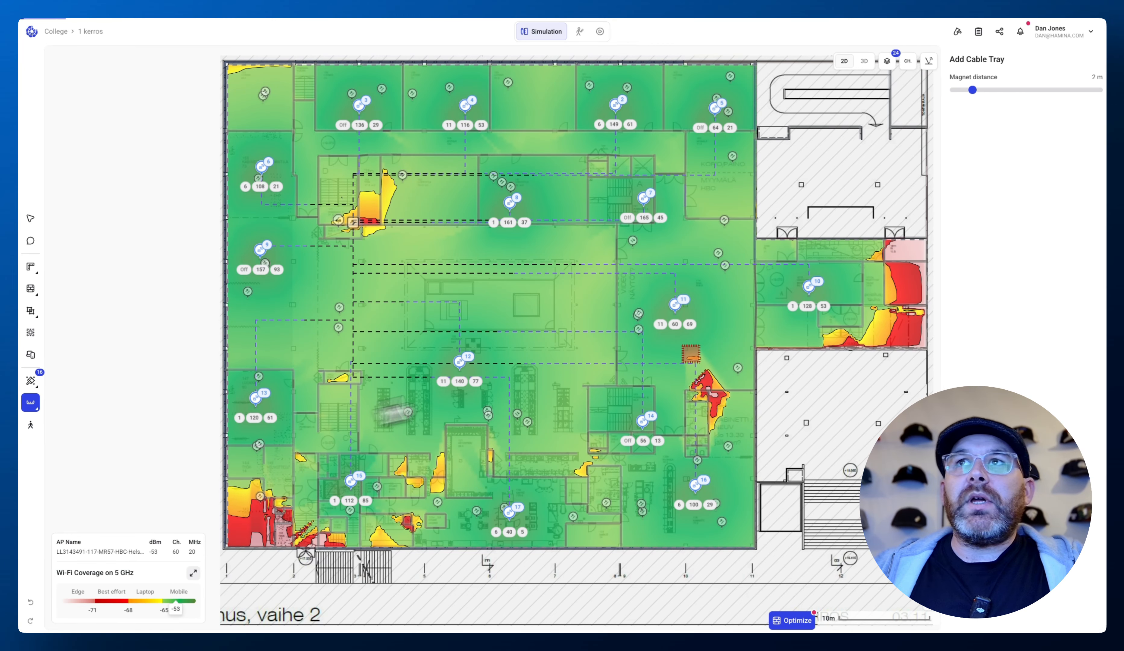
{"action": "left_click_drag", "start_coordinate": [965, 97], "coordinate": [1048, 96]}
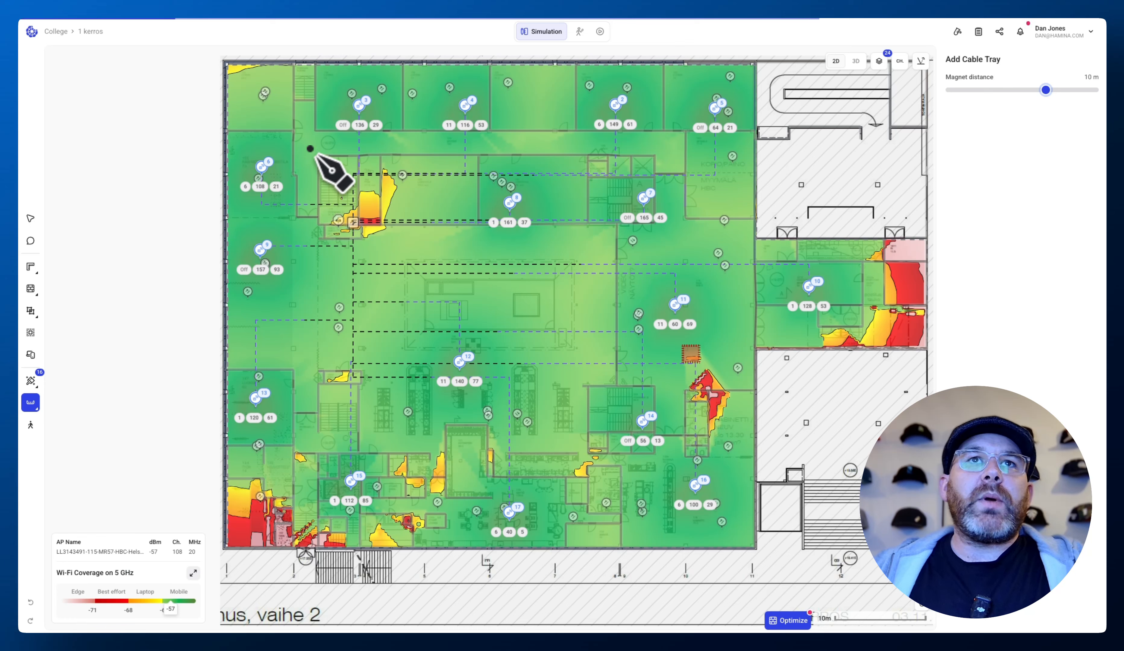
{"action": "left_click", "coordinate": [308, 144]}
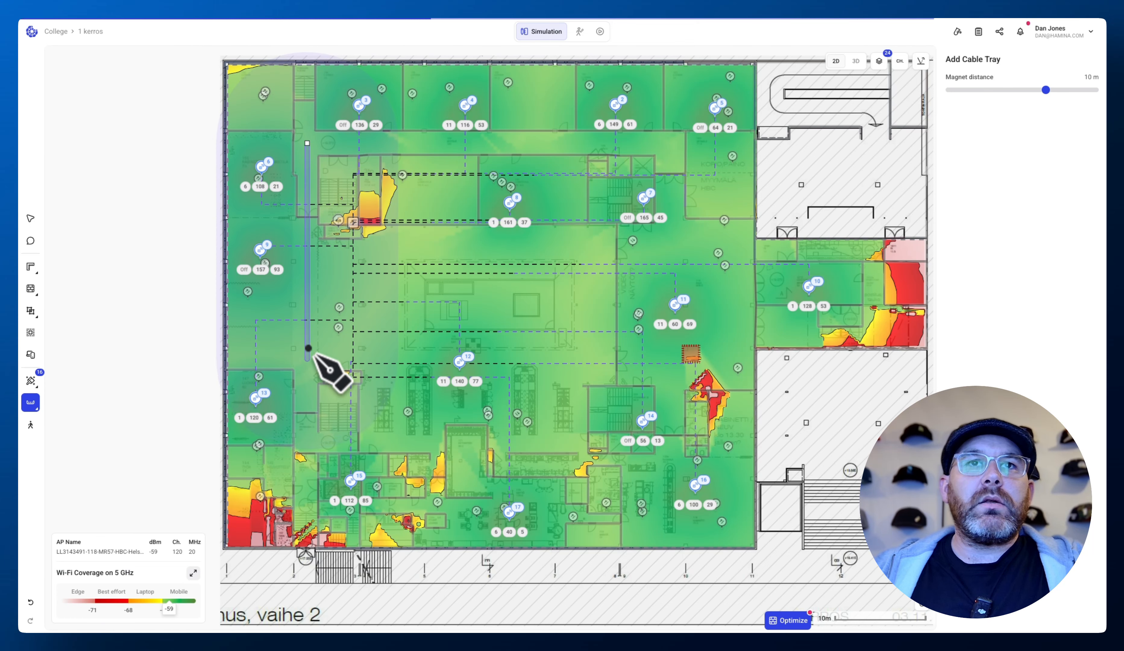
{"action": "left_click", "coordinate": [308, 443]}
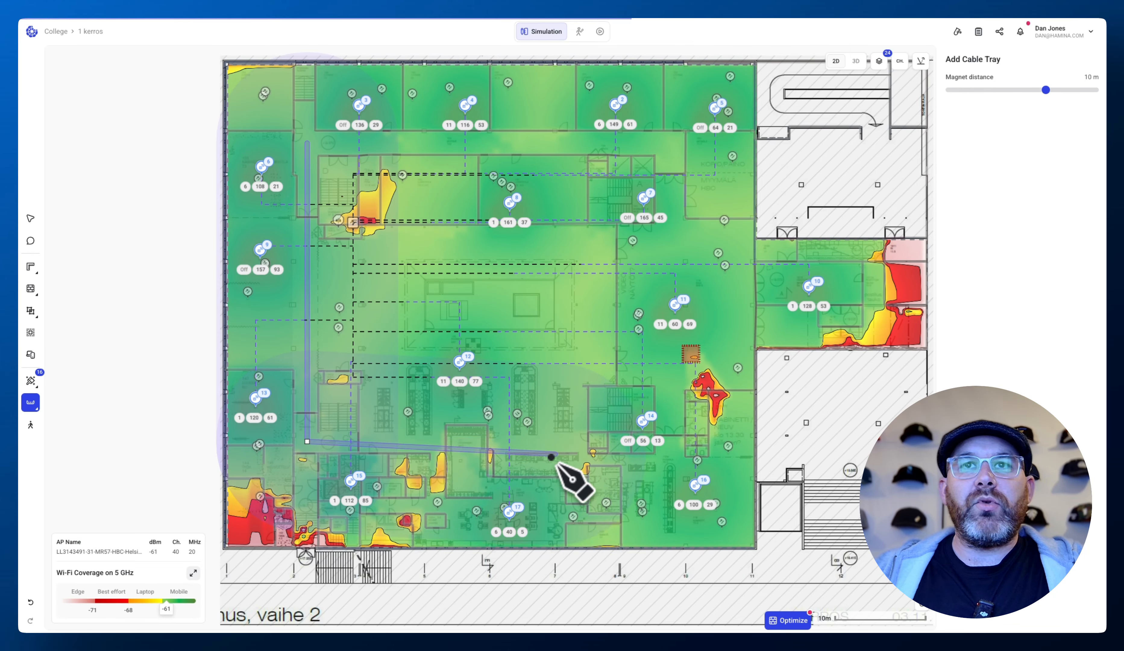
{"action": "left_click", "coordinate": [437, 444]}
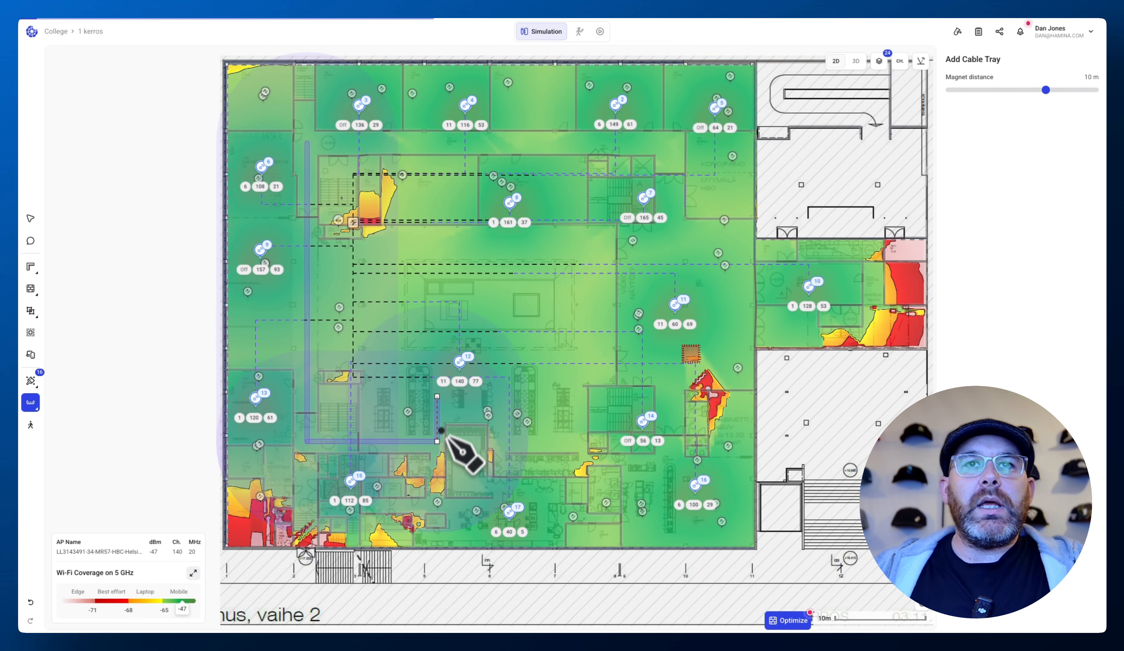
{"action": "left_click", "coordinate": [446, 364]}
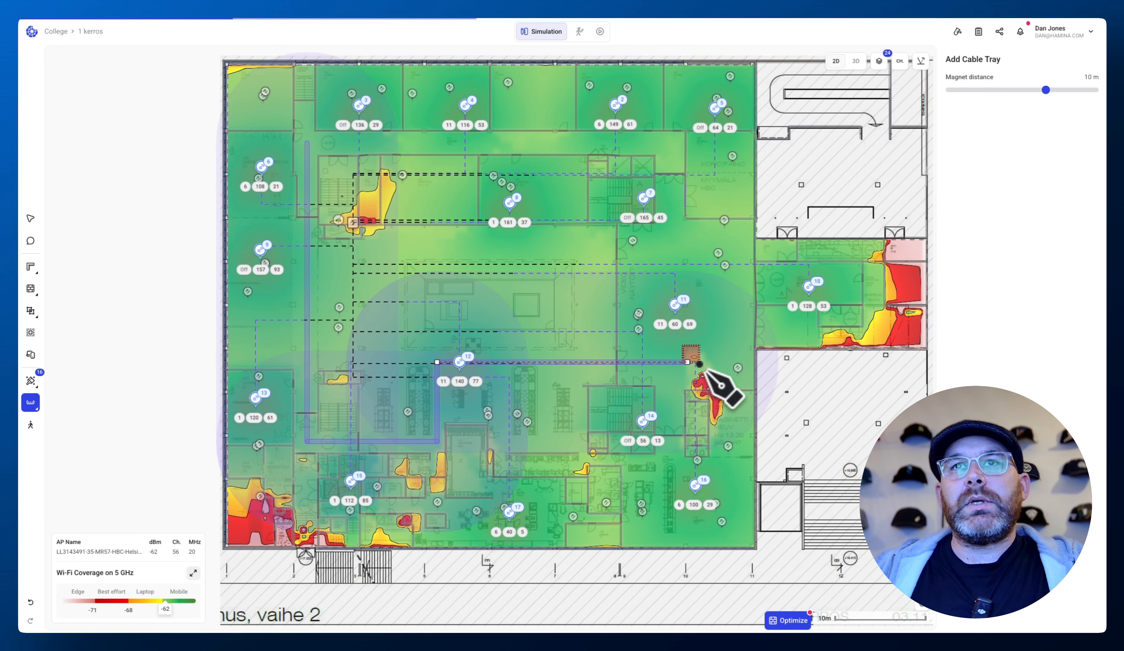
{"action": "left_click", "coordinate": [677, 362]}
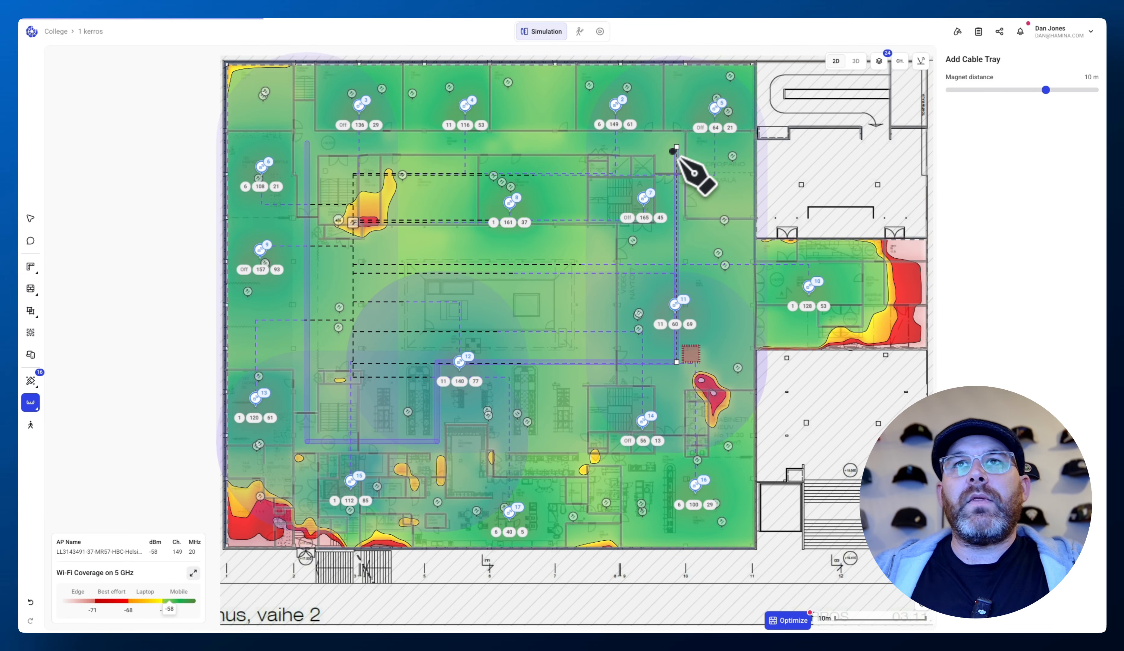
{"action": "left_click", "coordinate": [677, 144]}
{"action": "left_click", "coordinate": [307, 143]}
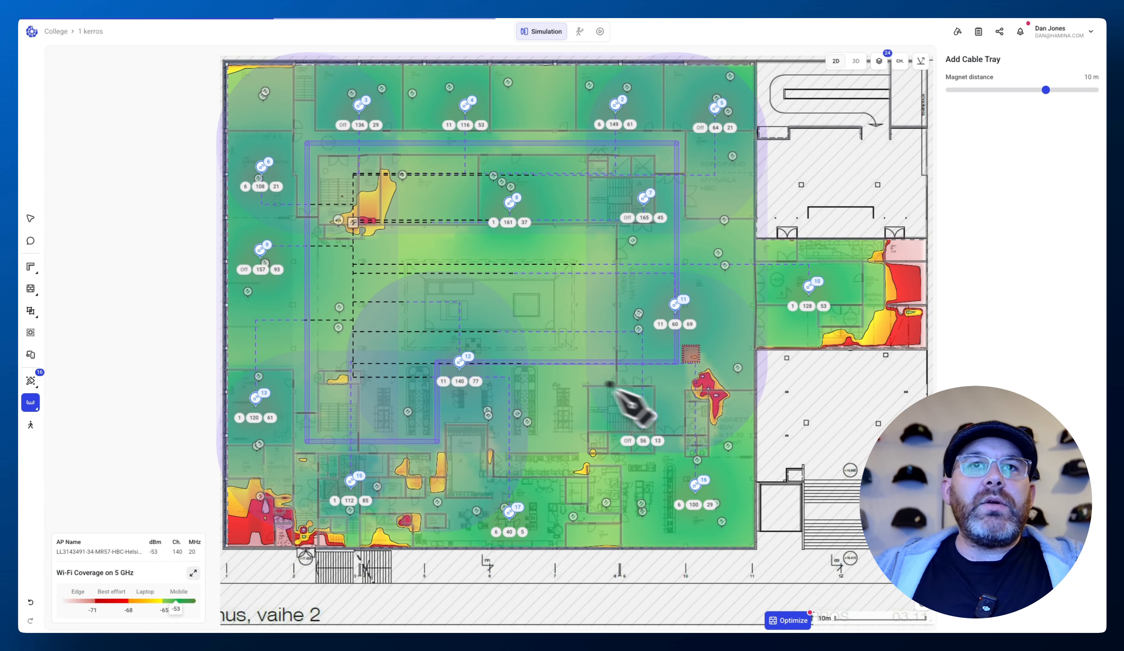
{"action": "left_click", "coordinate": [30, 218]}
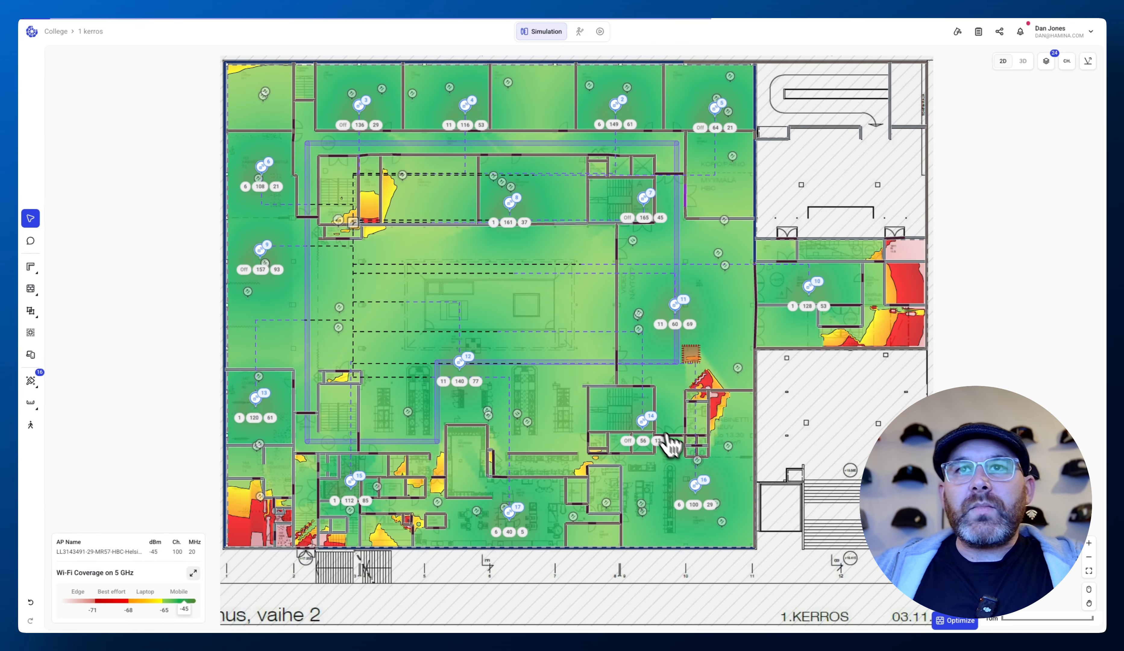
- Select the 1 kerros tray loop and set its magnet distance to 15 m
{"action": "left_click", "coordinate": [702, 479]}
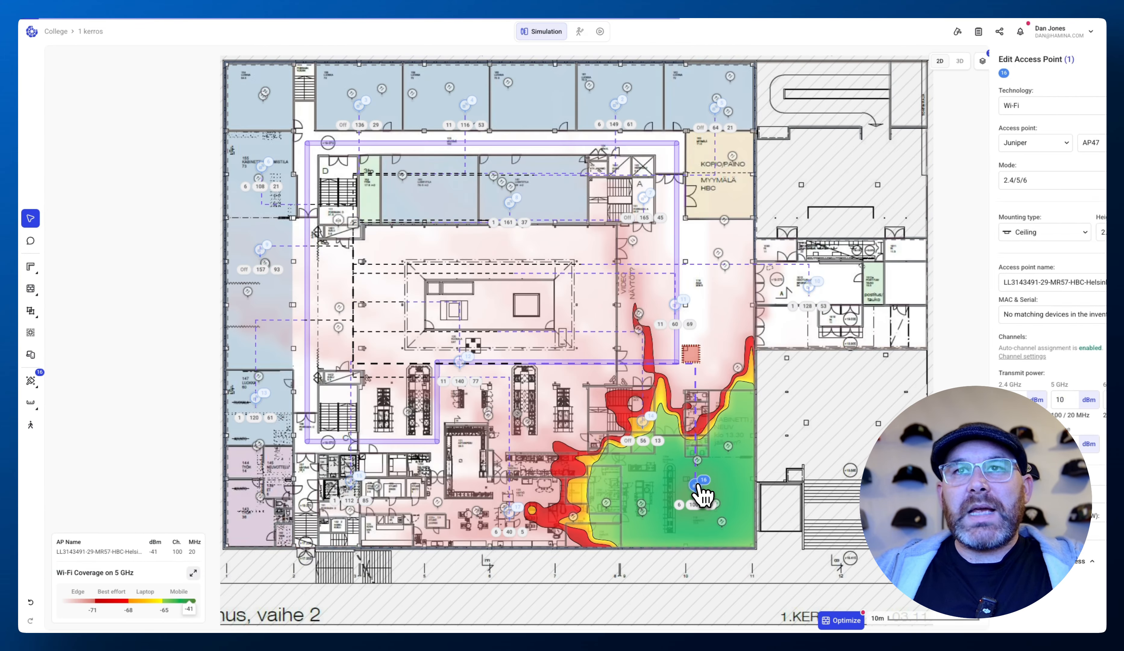
{"action": "left_click", "coordinate": [657, 363]}
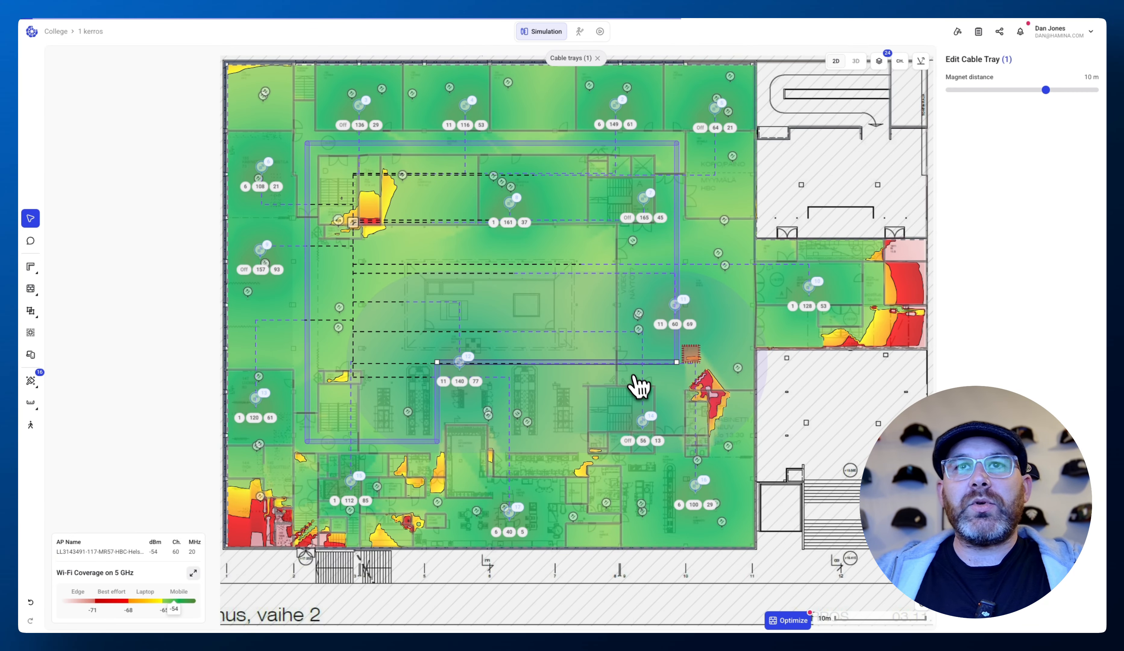
{"action": "left_click_drag", "start_coordinate": [1047, 99], "coordinate": [1119, 96]}
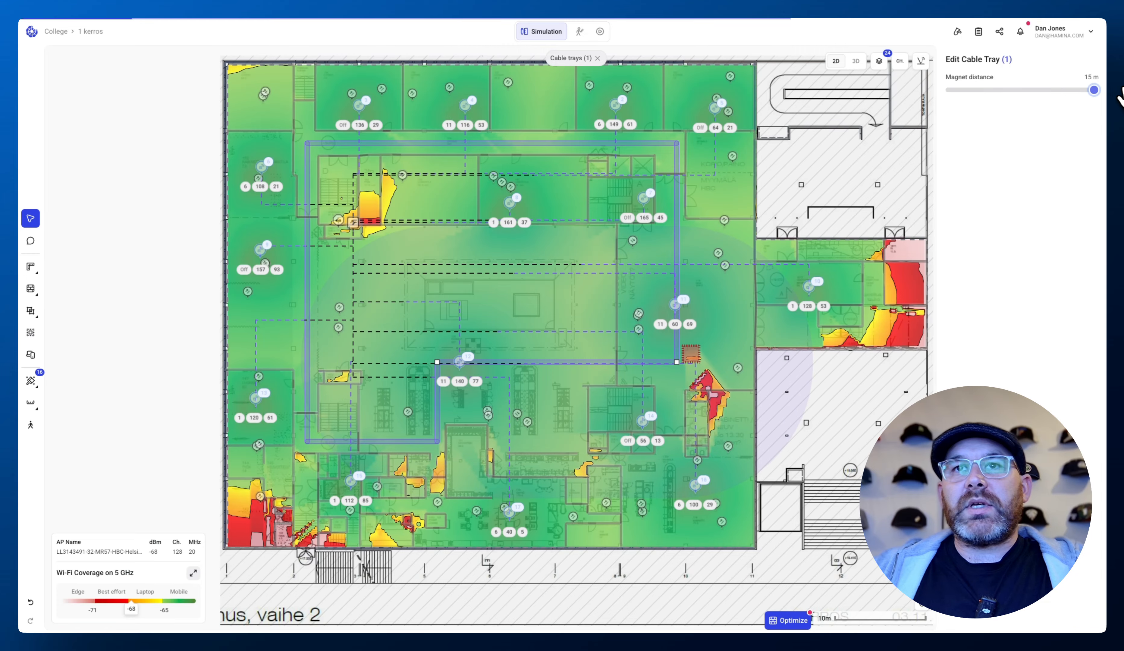
{"action": "left_click", "coordinate": [818, 428]}
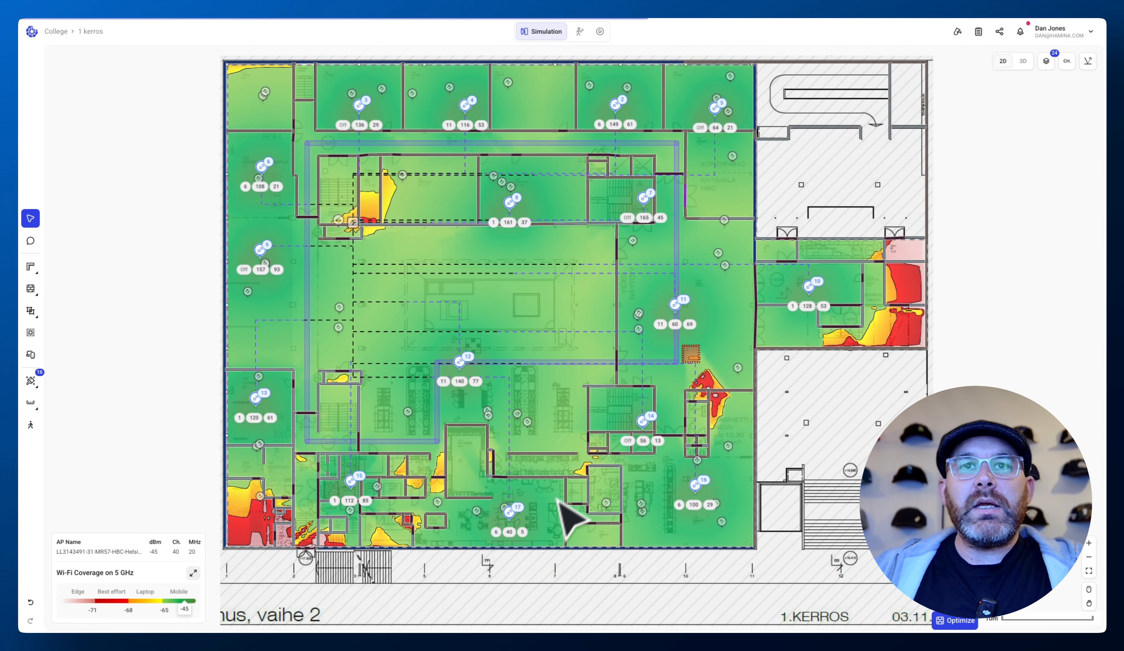
- Draw a cable tray along the southern corridor from the loop toward the south-east access point
{"action": "left_click", "coordinate": [509, 512]}
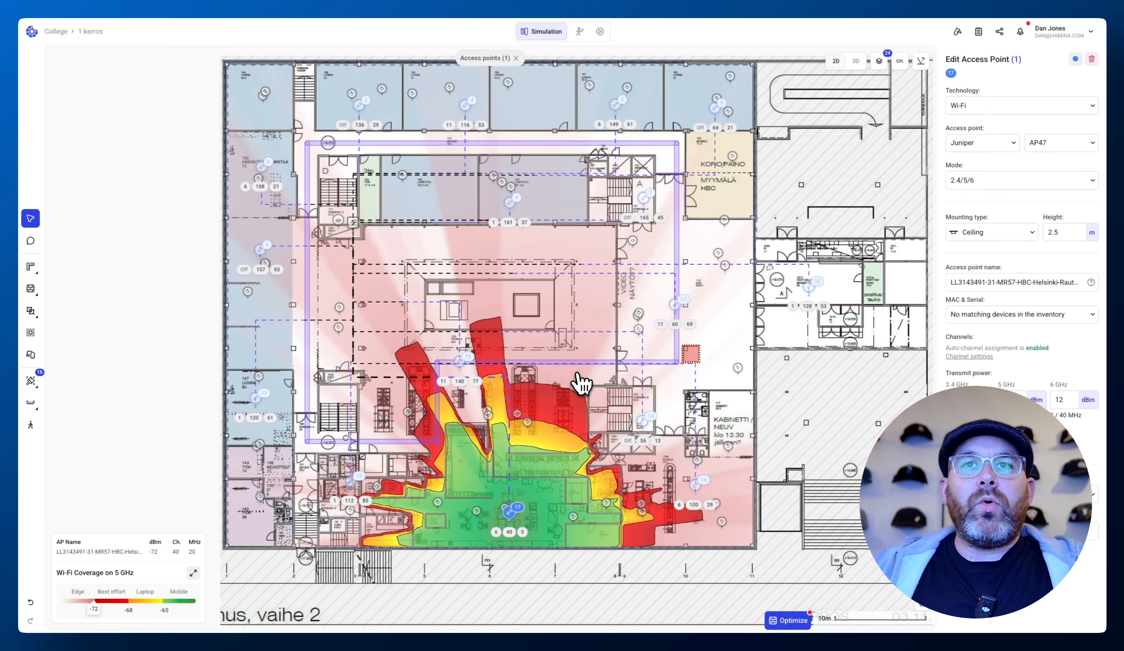
{"action": "left_click", "coordinate": [576, 383]}
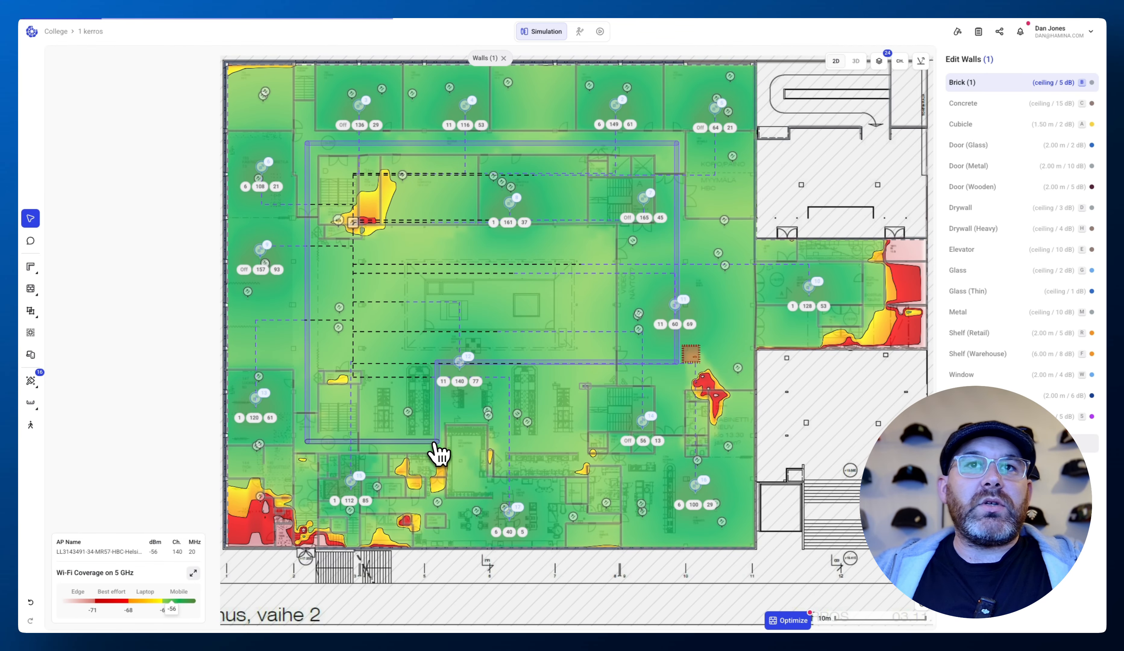
{"action": "mouse_move", "coordinate": [36, 406]}
{"action": "left_click", "coordinate": [83, 440]}
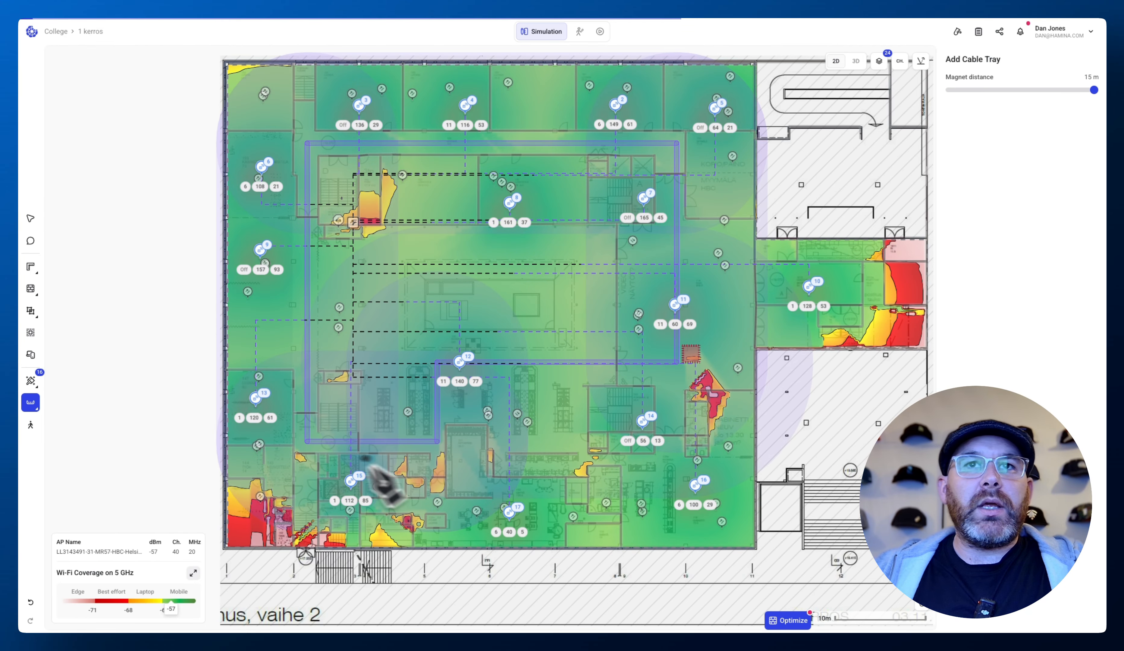
{"action": "left_click", "coordinate": [451, 509]}
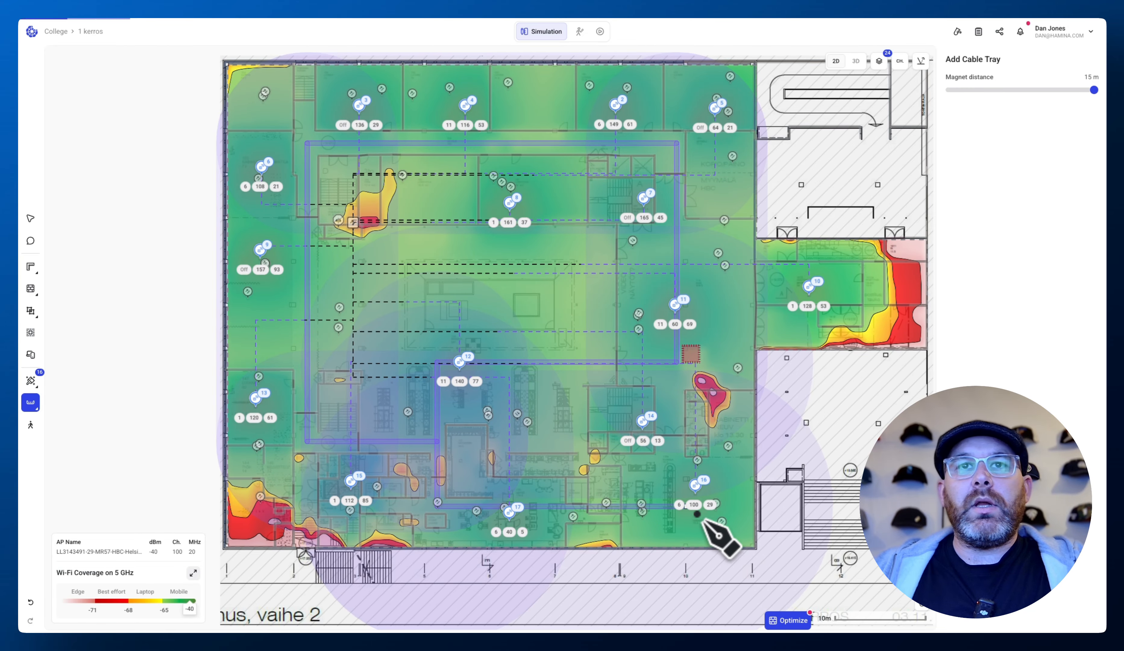
{"action": "left_click", "coordinate": [31, 218]}
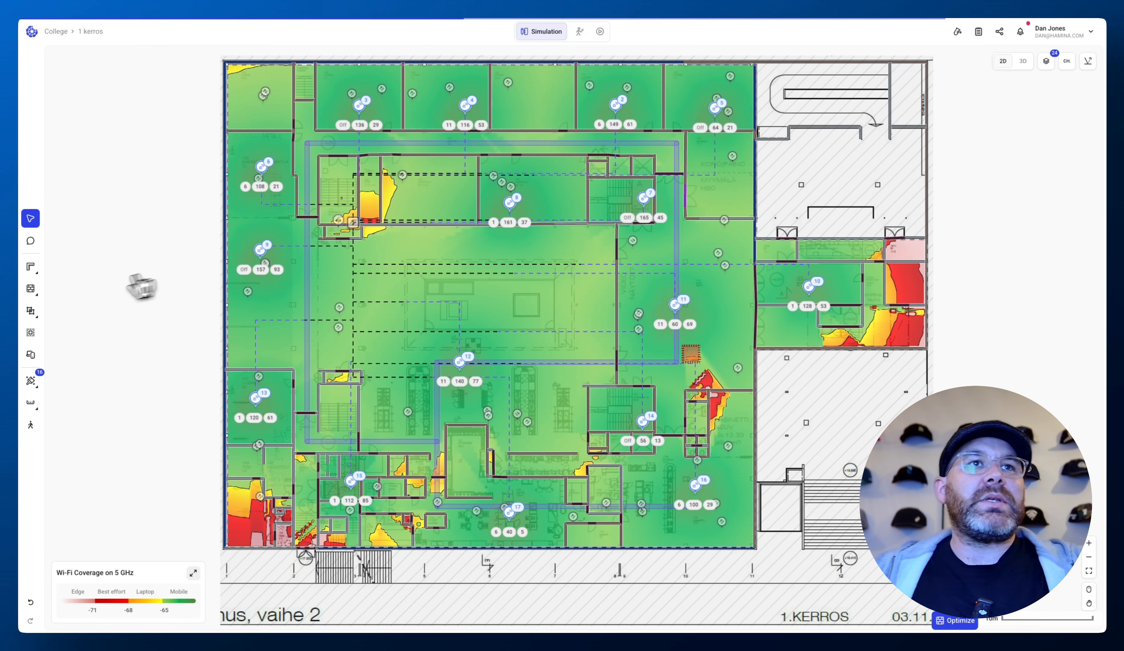
- Draw a short cable tray from the loop's west side to the riser near the north-west stairwell
{"action": "mouse_move", "coordinate": [30, 403]}
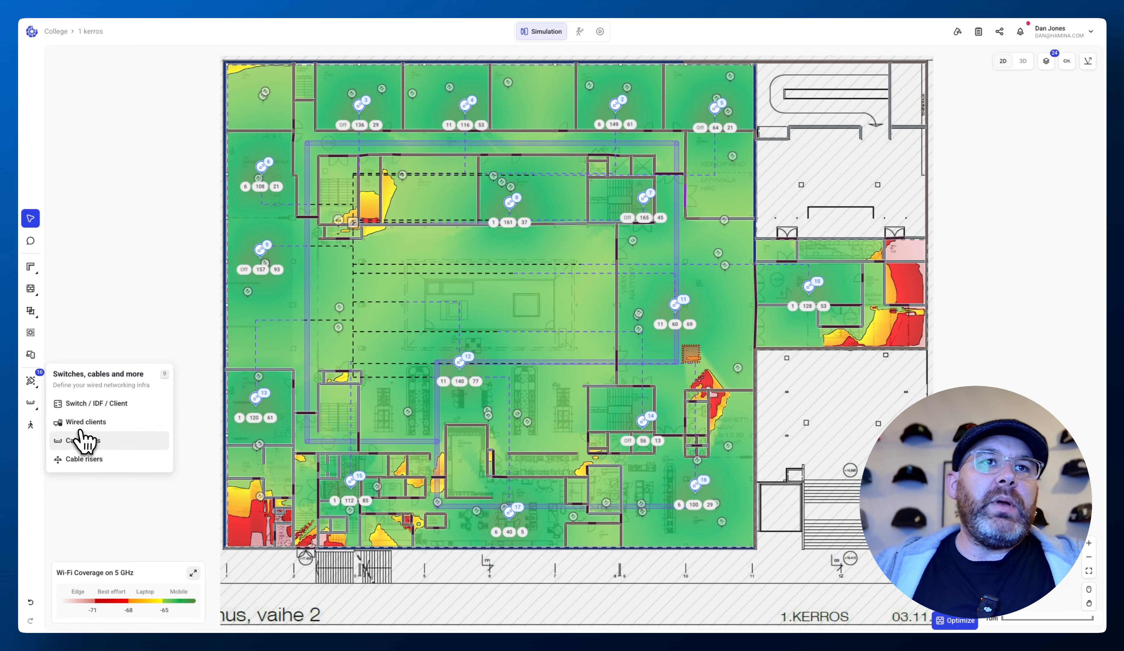
{"action": "left_click", "coordinate": [83, 440]}
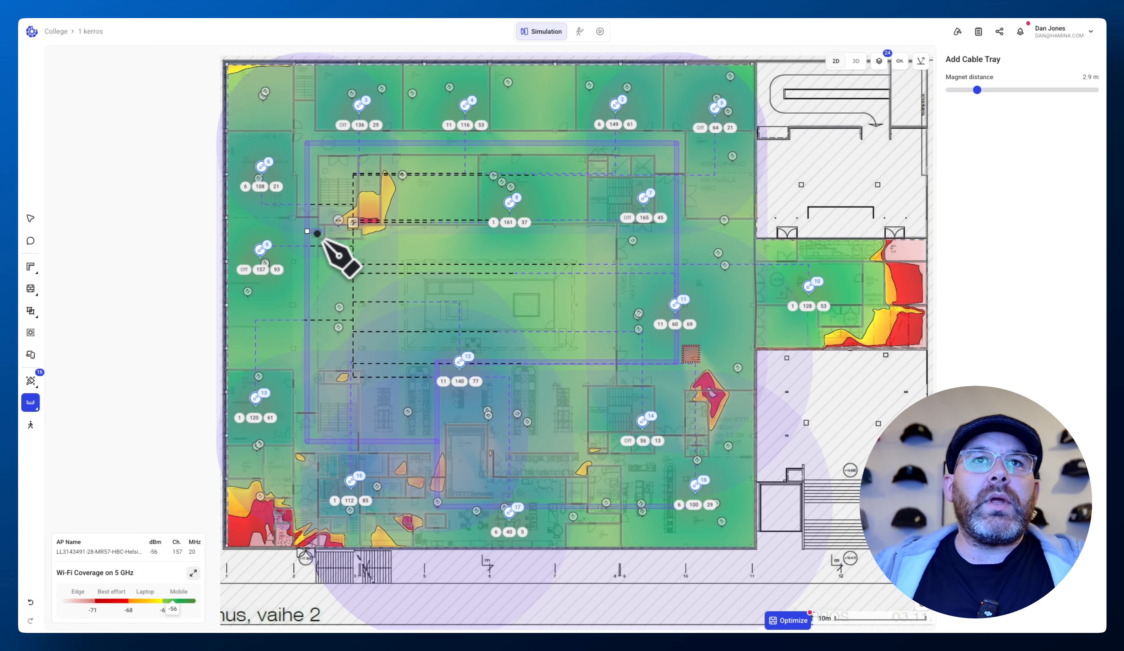
{"action": "left_click", "coordinate": [342, 233]}
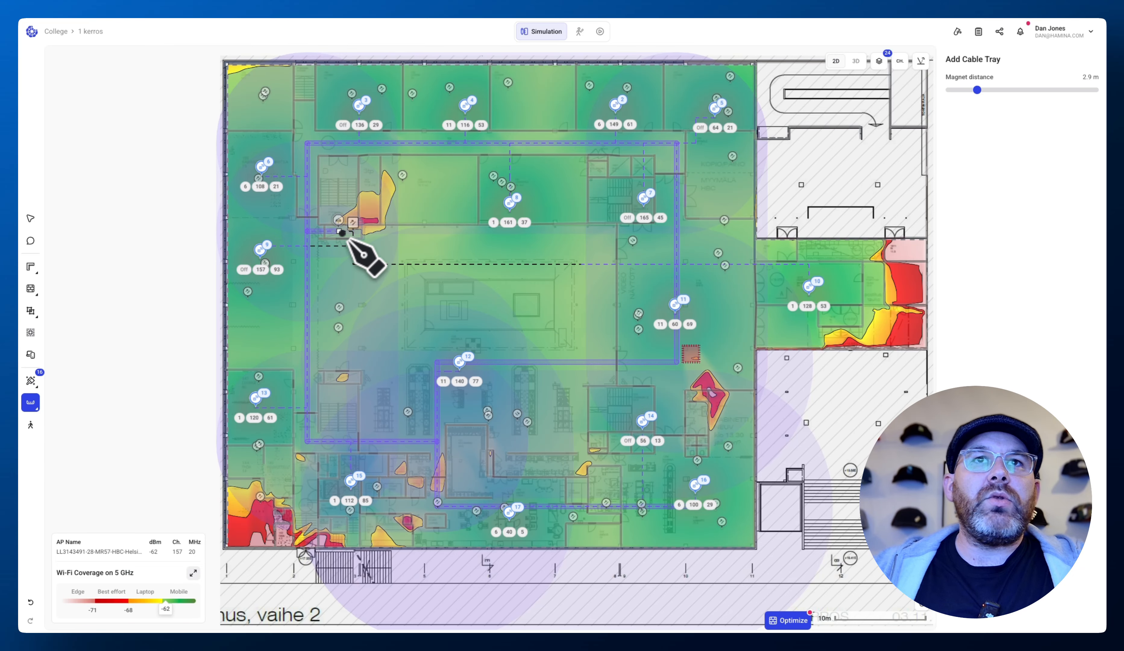
{"action": "left_click", "coordinate": [31, 219]}
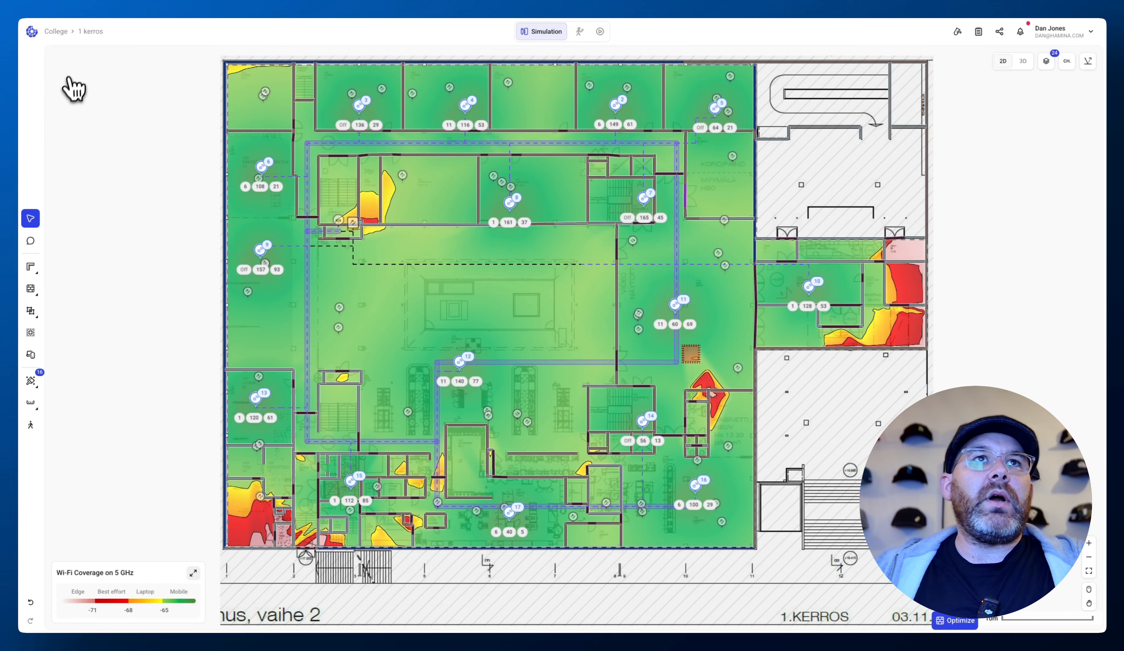
- Switch to the 2 kerros floor and review the power and cabling details of IDF 2
{"action": "left_click", "coordinate": [92, 31]}
{"action": "left_click", "coordinate": [106, 123]}
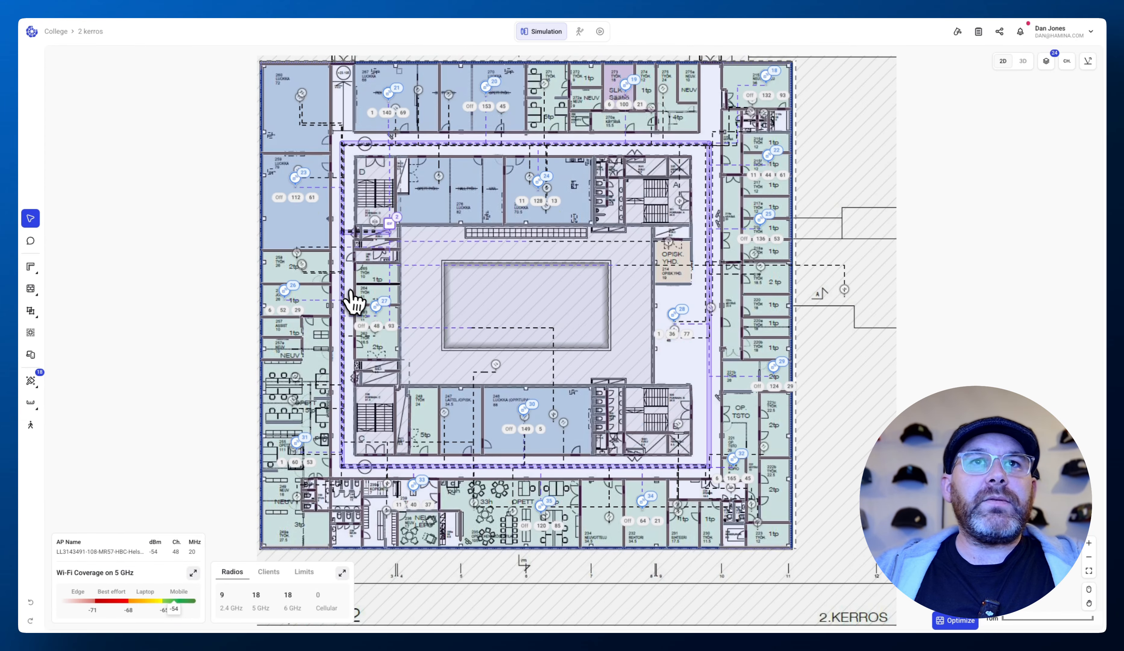
{"action": "left_click", "coordinate": [389, 223]}
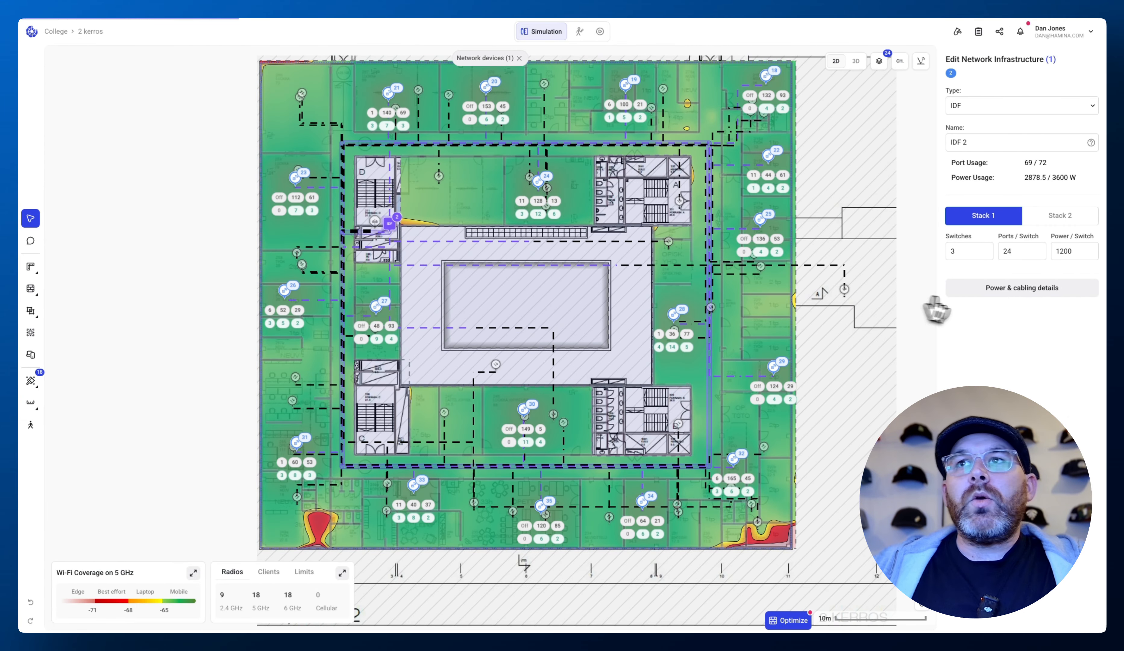
{"action": "left_click", "coordinate": [1024, 291]}
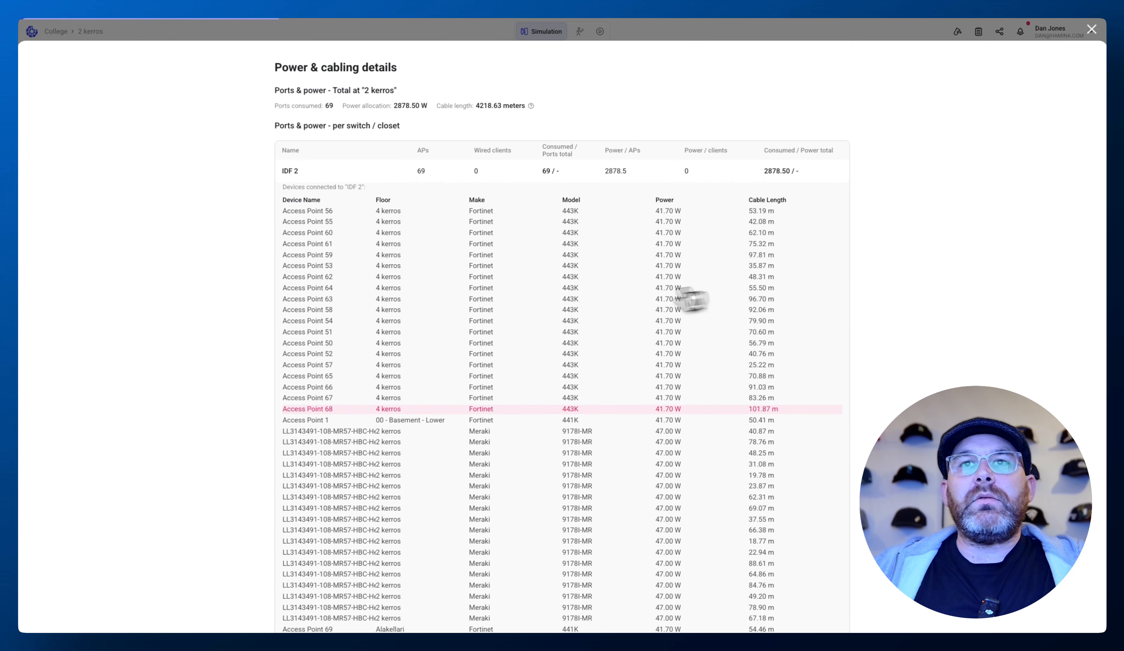
{"action": "scroll", "coordinate": [691, 299], "scroll_direction": "down", "scroll_amount": 8}
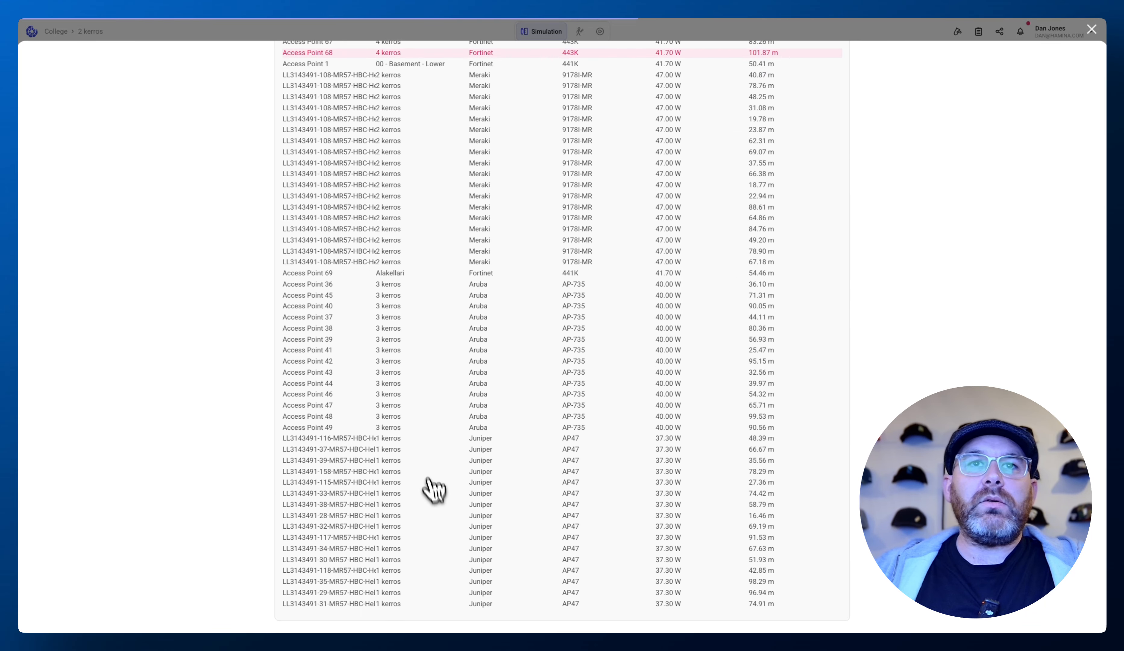
{"action": "scroll", "coordinate": [722, 447], "scroll_direction": "up", "scroll_amount": 6}
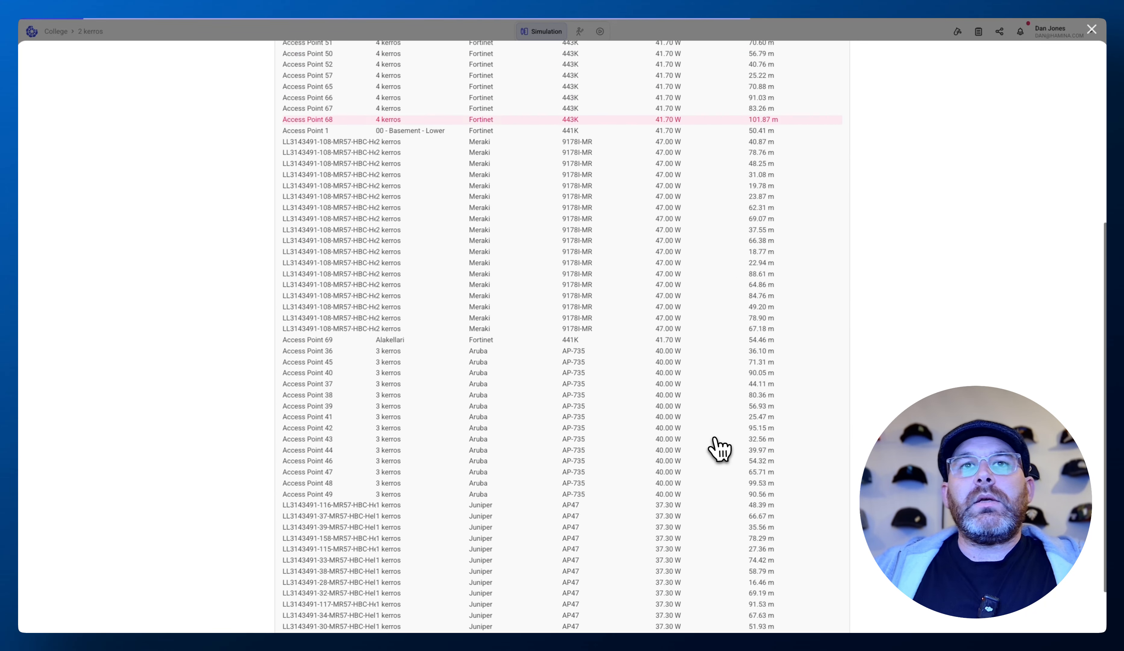
{"action": "scroll", "coordinate": [720, 312], "scroll_direction": "up", "scroll_amount": 3}
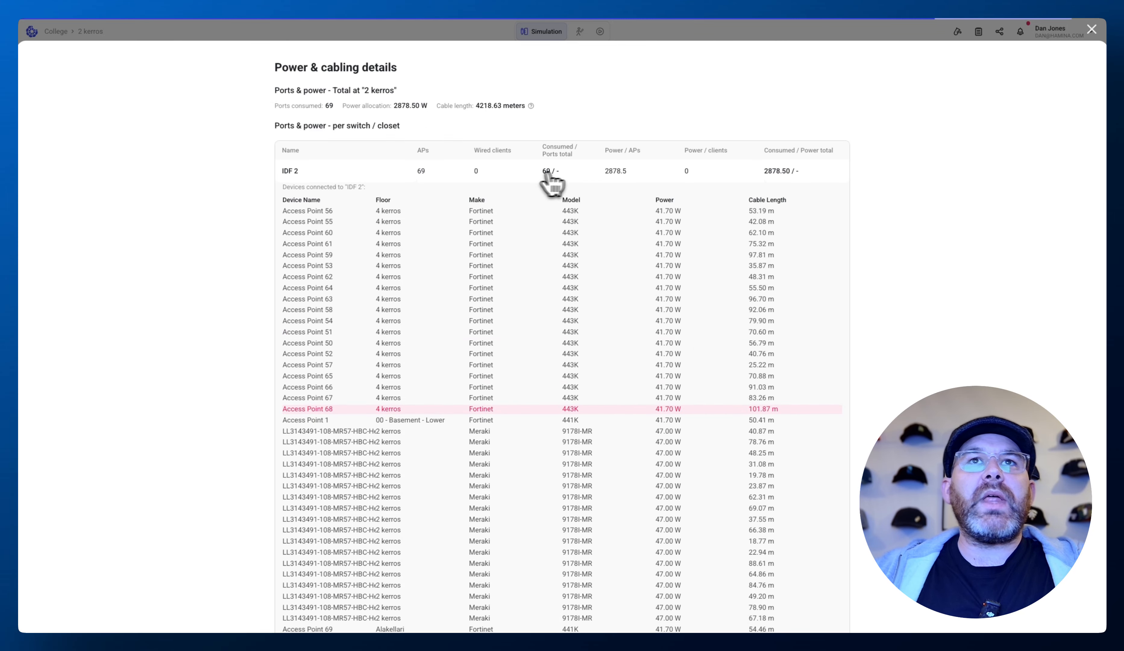
{"action": "scroll", "coordinate": [656, 274], "scroll_direction": "down", "scroll_amount": 1}
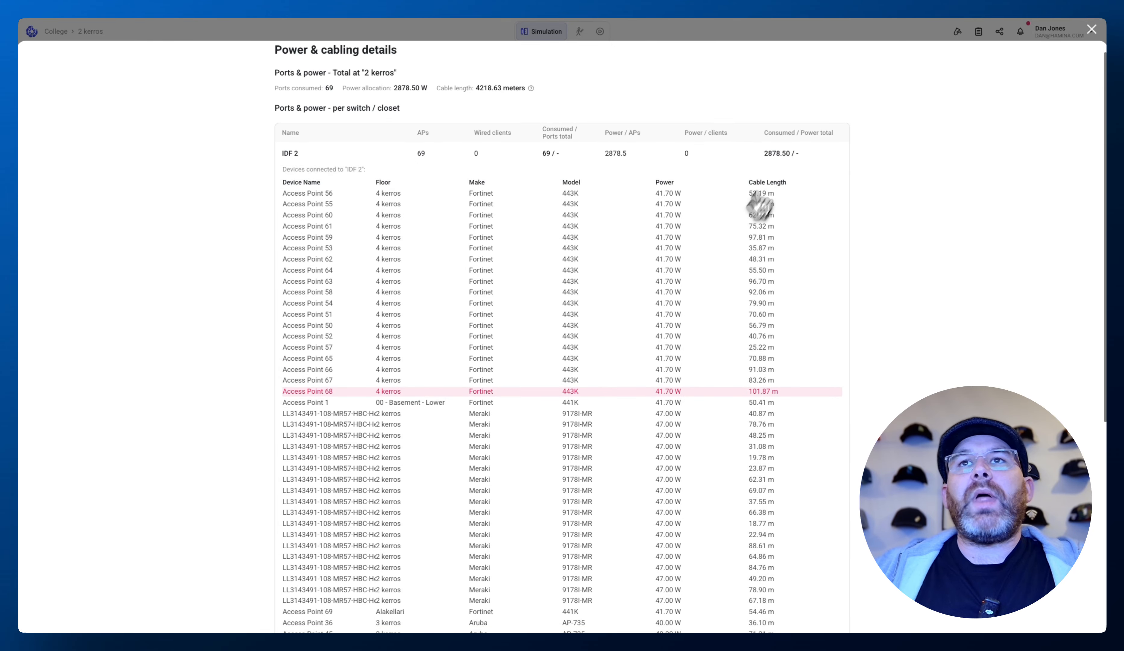
{"action": "left_click_drag", "start_coordinate": [742, 193], "coordinate": [793, 208]}
{"action": "scroll", "coordinate": [781, 286], "scroll_direction": "down", "scroll_amount": 2}
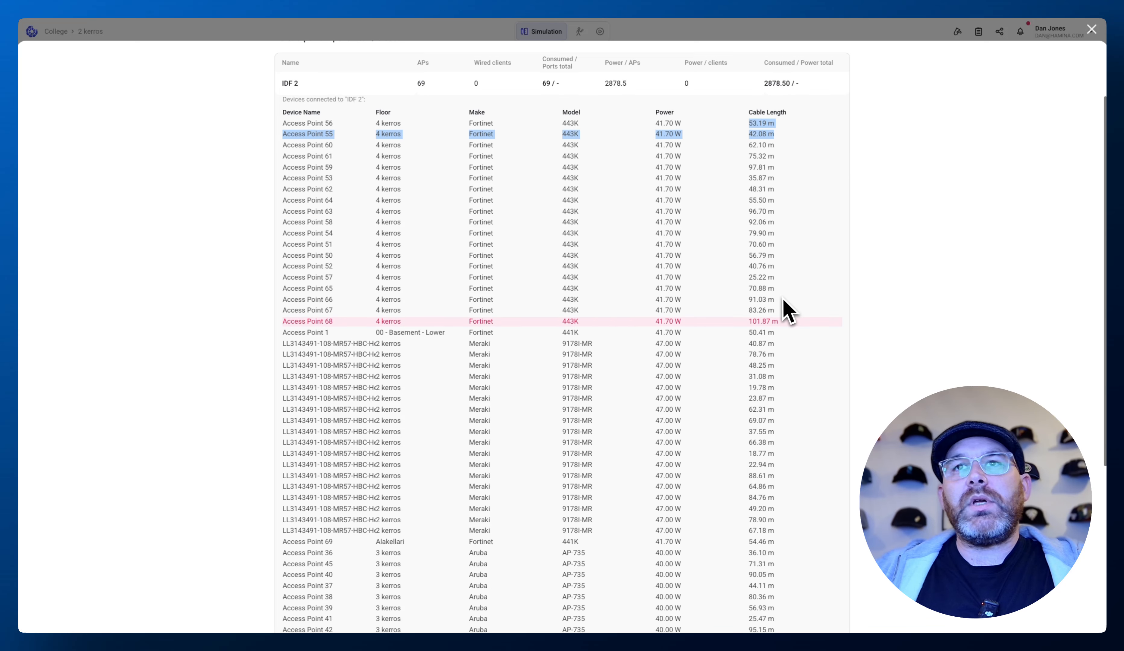
{"action": "left_click", "coordinate": [748, 313]}
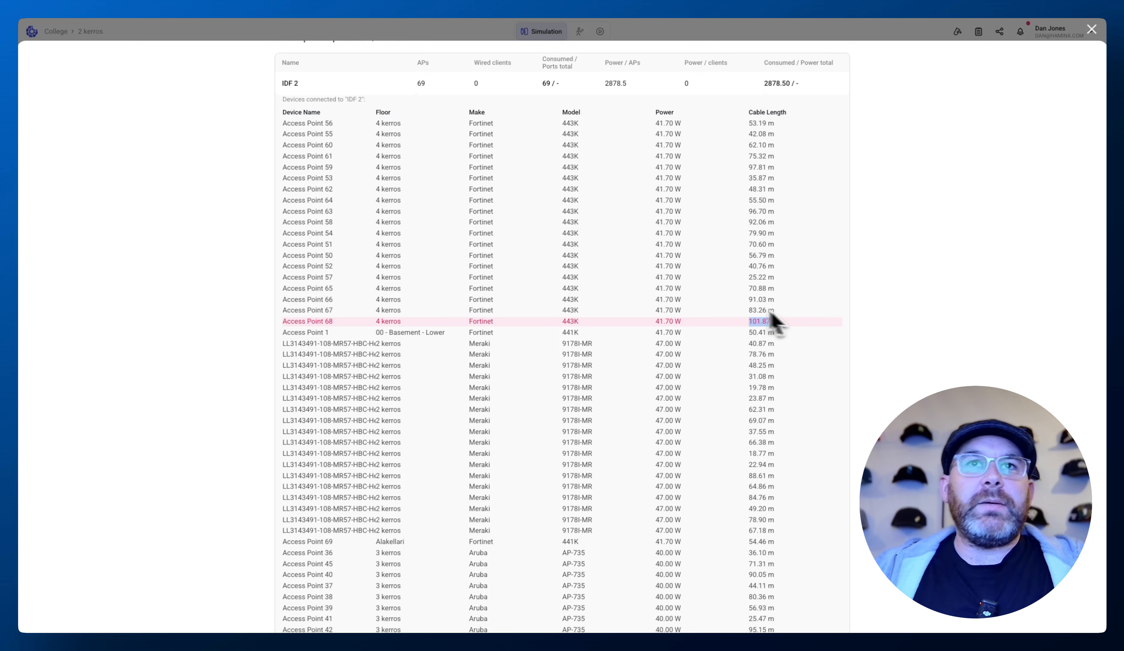
{"action": "left_click", "coordinate": [1079, 40]}
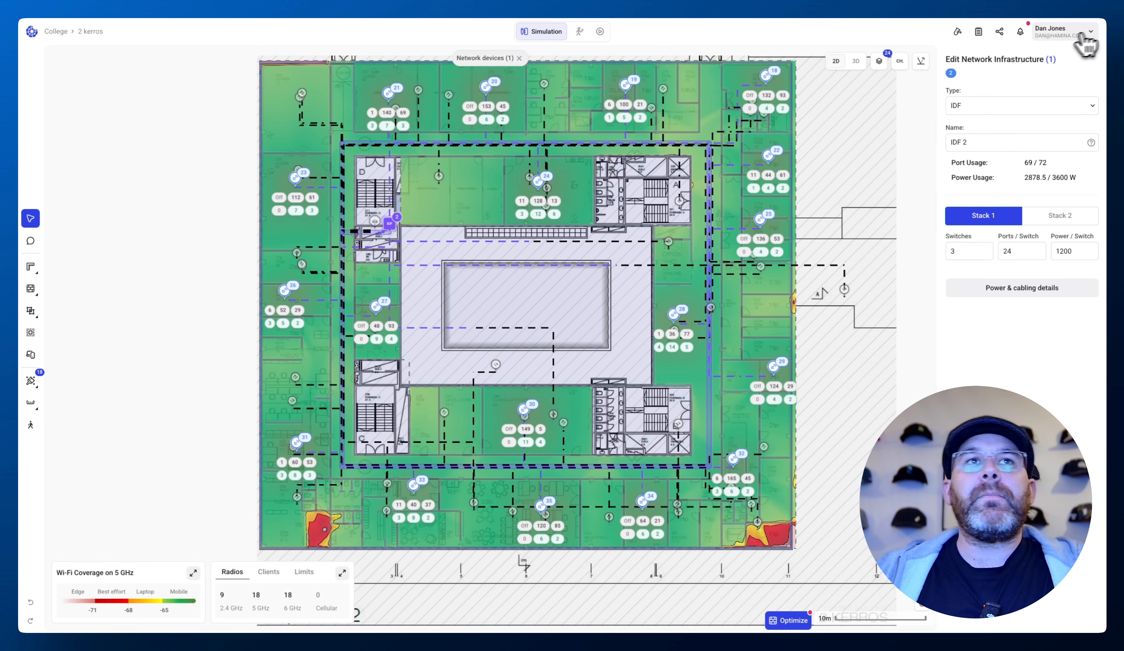
- On the 4 kerros floor, move Access Point 68 and Access Point 63 northward within the south-east rooms
{"action": "left_click", "coordinate": [91, 32]}
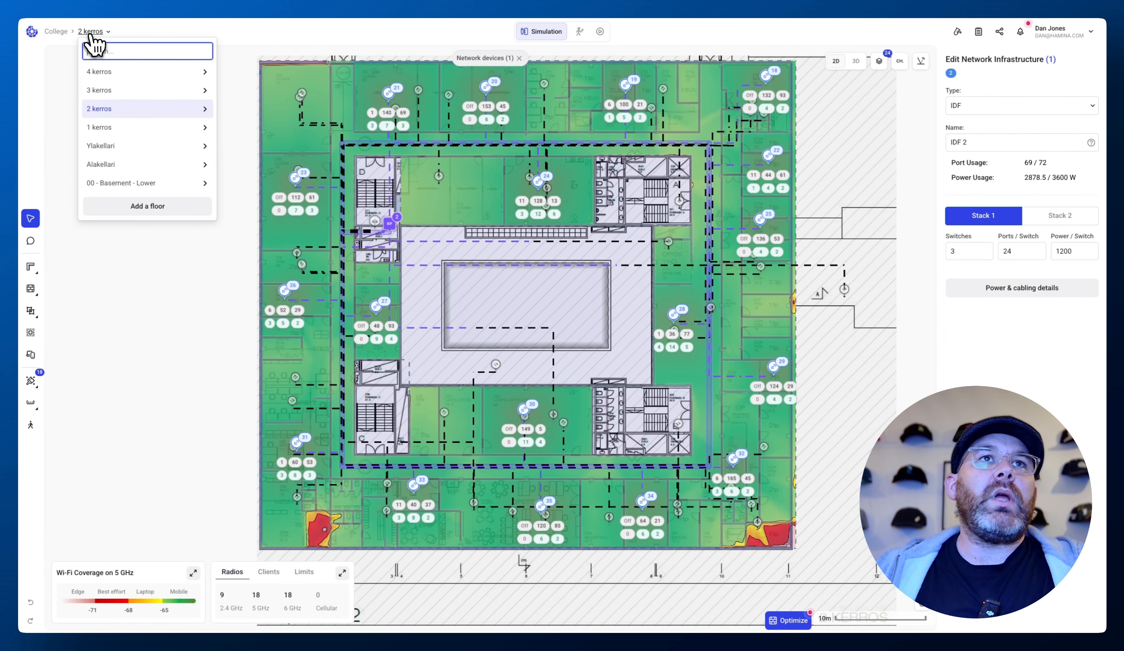
{"action": "left_click", "coordinate": [98, 73]}
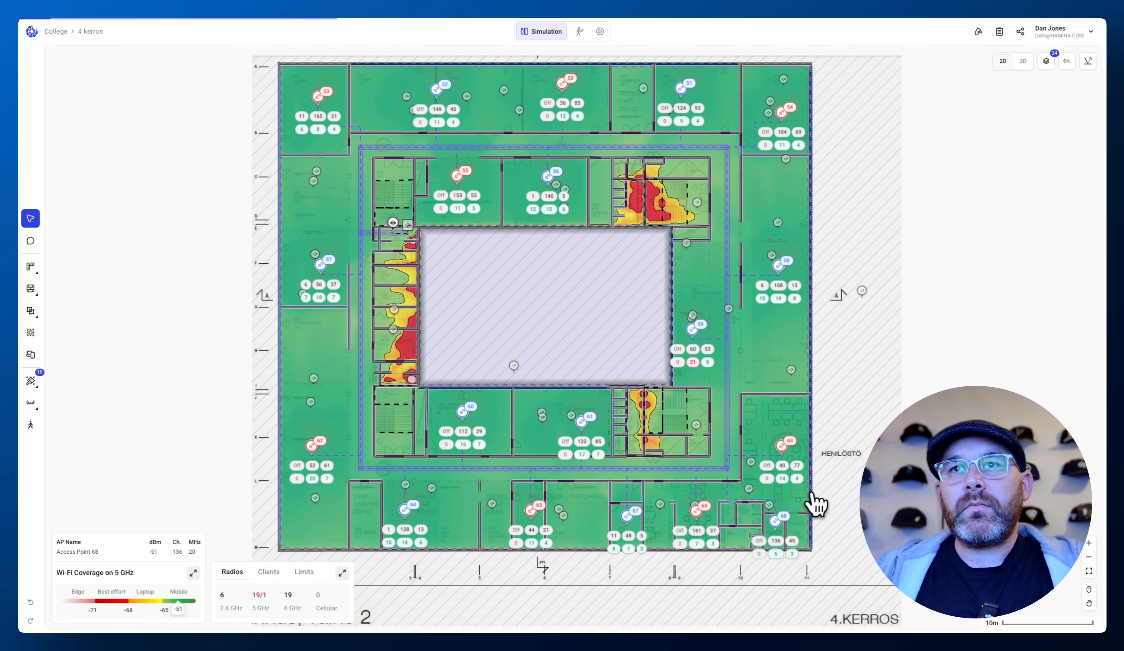
{"action": "left_click", "coordinate": [777, 522]}
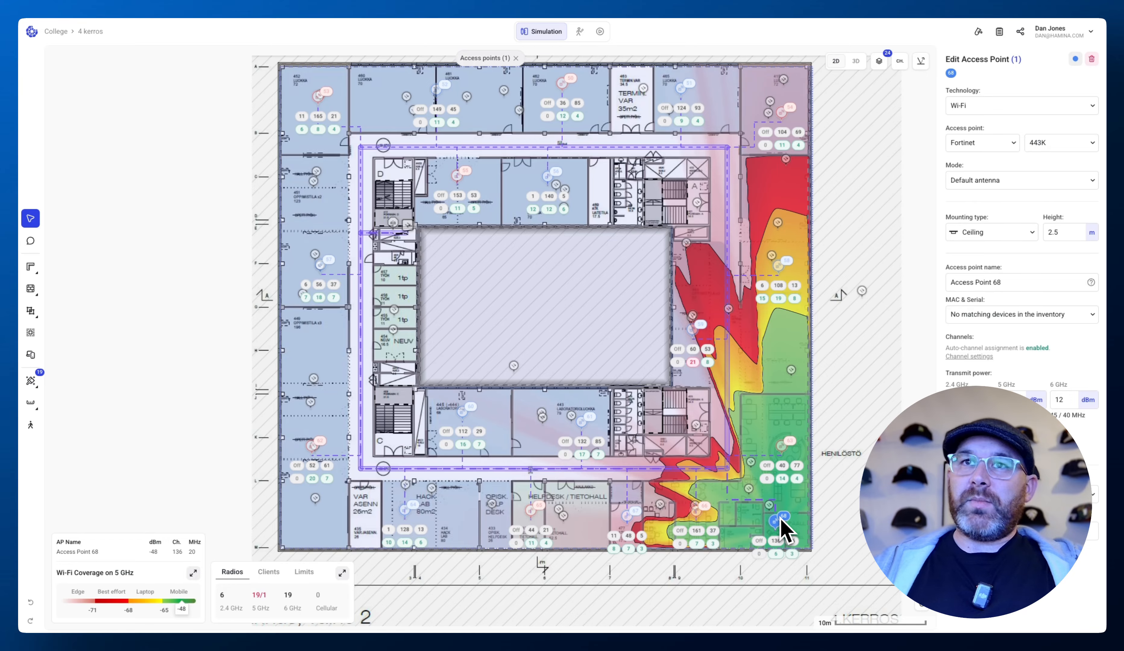
{"action": "scroll", "coordinate": [778, 519], "scroll_direction": "up", "scroll_amount": 8}
{"action": "scroll", "coordinate": [778, 518], "scroll_direction": "down", "scroll_amount": 1}
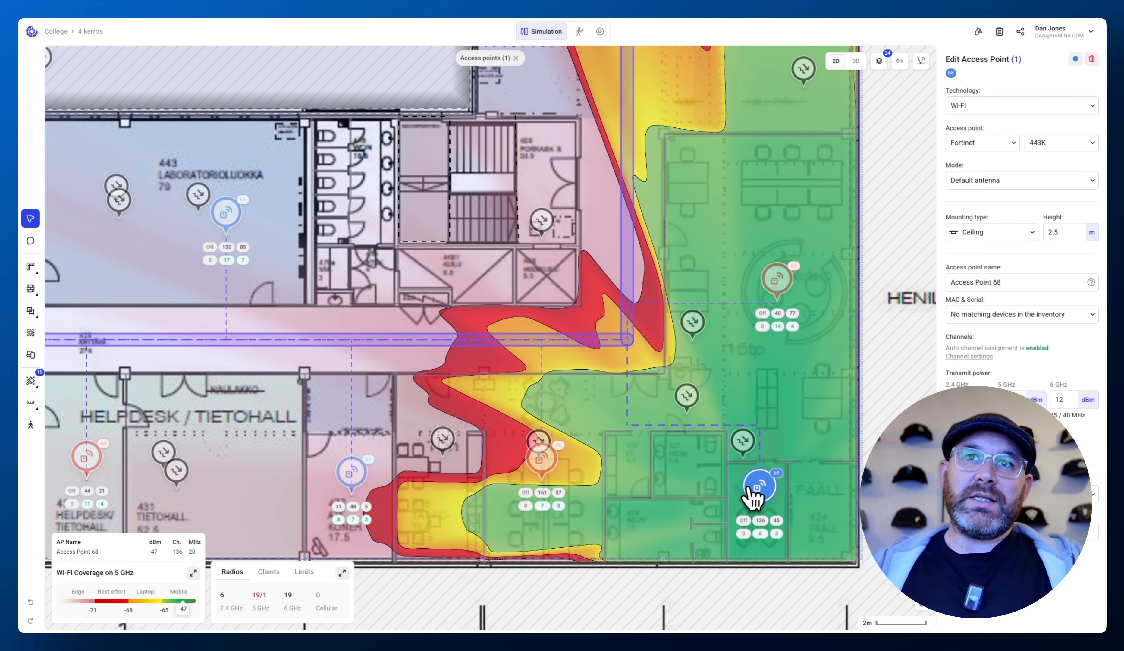
{"action": "left_click_drag", "start_coordinate": [755, 484], "coordinate": [762, 396]}
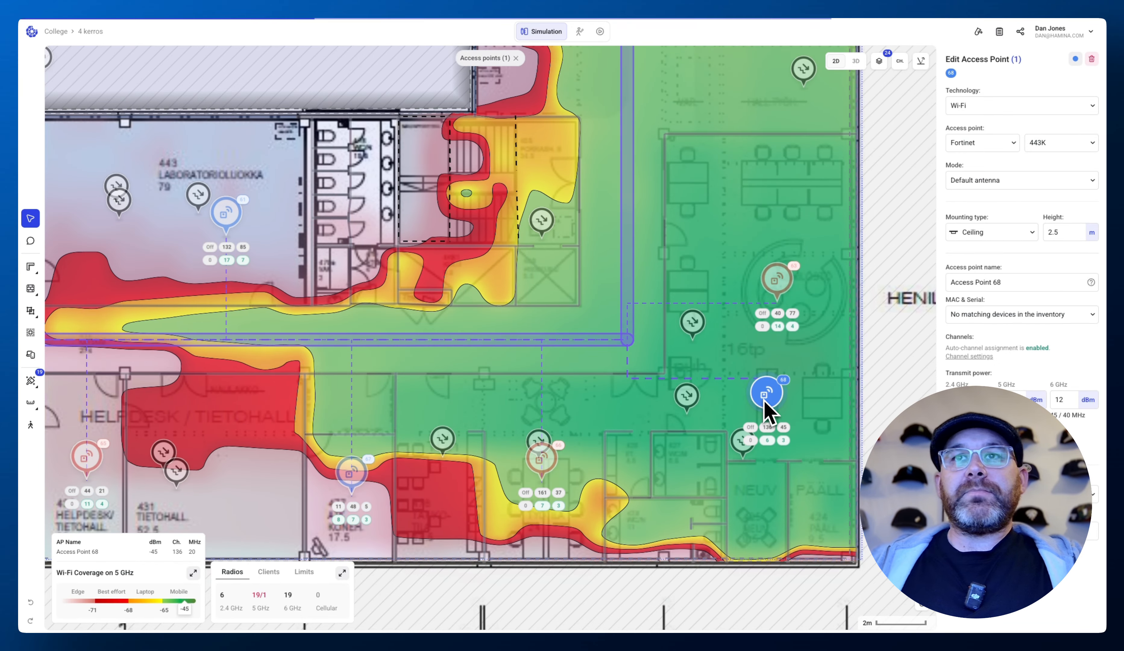
{"action": "left_click_drag", "start_coordinate": [776, 279], "coordinate": [765, 178]}
{"action": "left_click", "coordinate": [821, 366]}
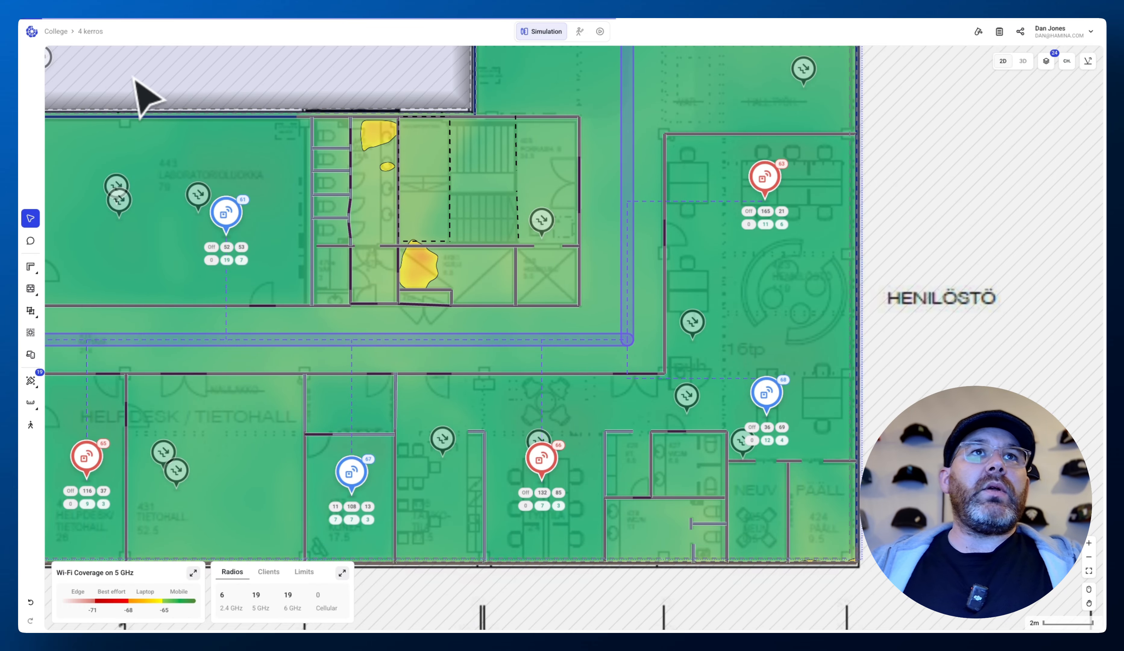
- On 2 kerros, open IDF 2's power and cabling details and check Access Point 63's cable length
{"action": "left_click", "coordinate": [89, 32]}
{"action": "left_click", "coordinate": [105, 118]}
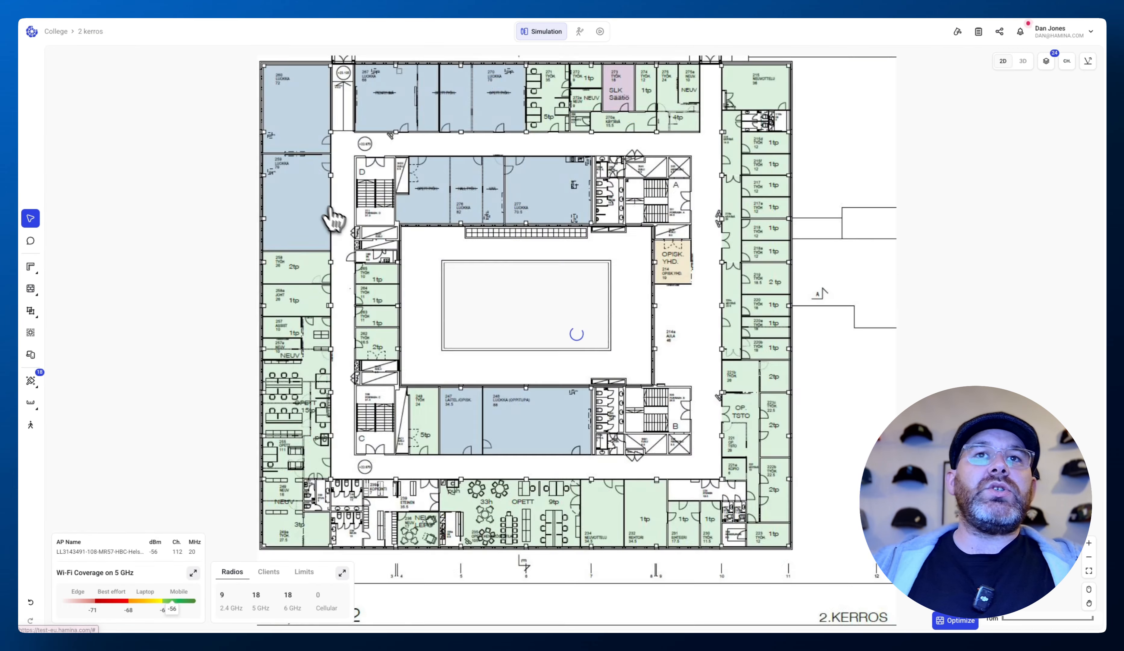
{"action": "left_click", "coordinate": [393, 225]}
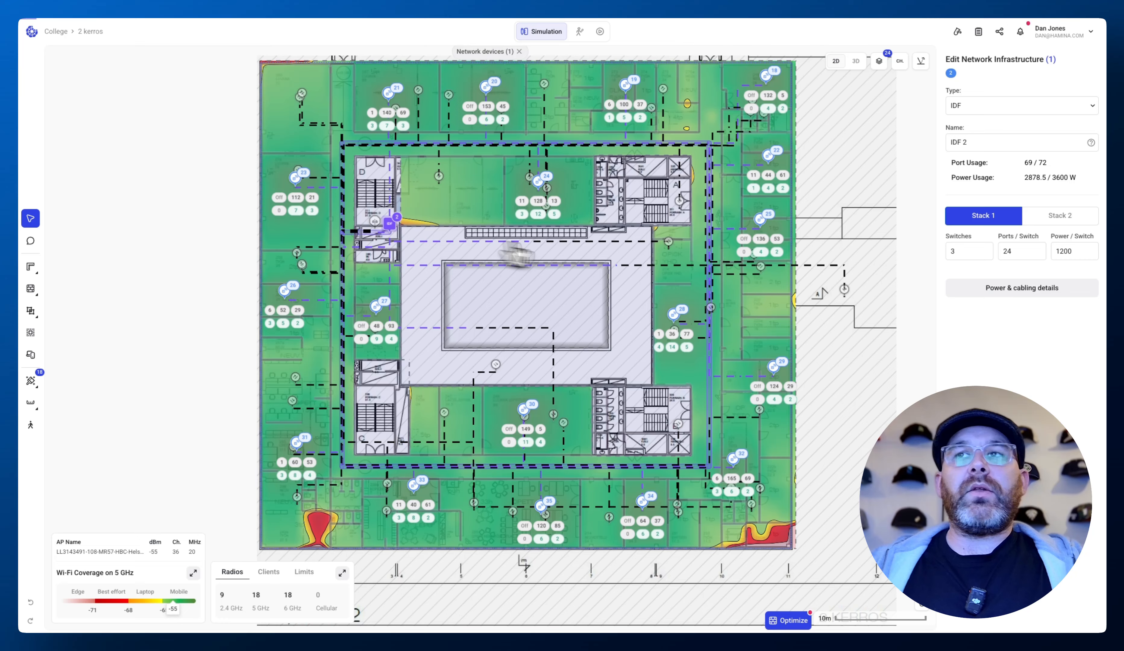
{"action": "left_click", "coordinate": [1007, 290]}
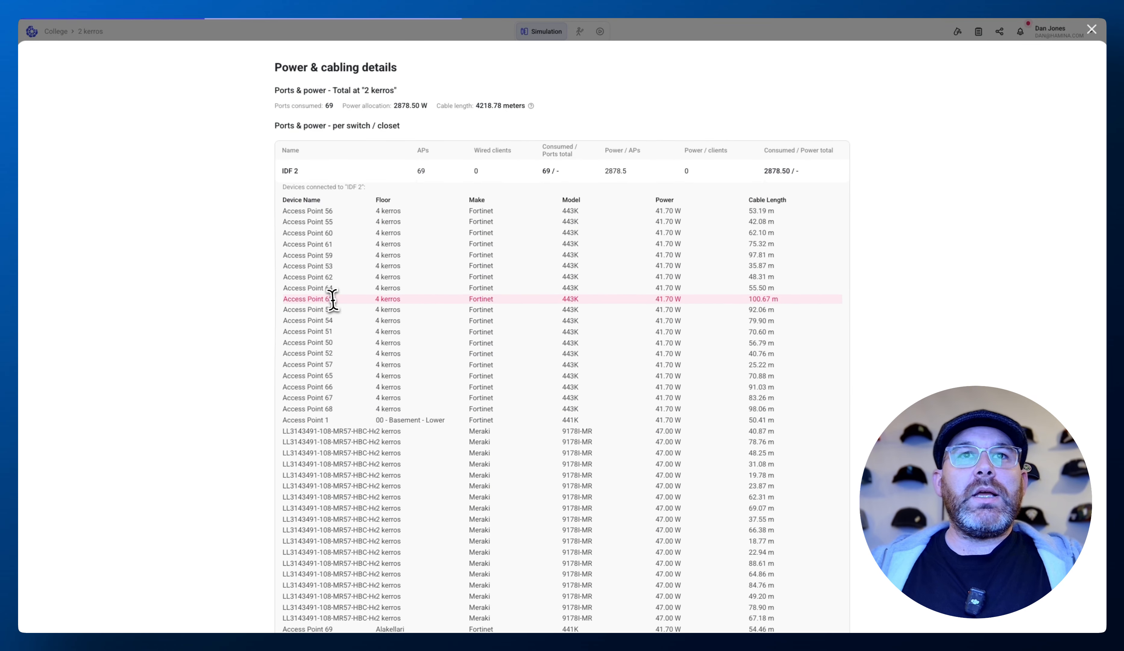
{"action": "triple_click", "coordinate": [342, 300]}
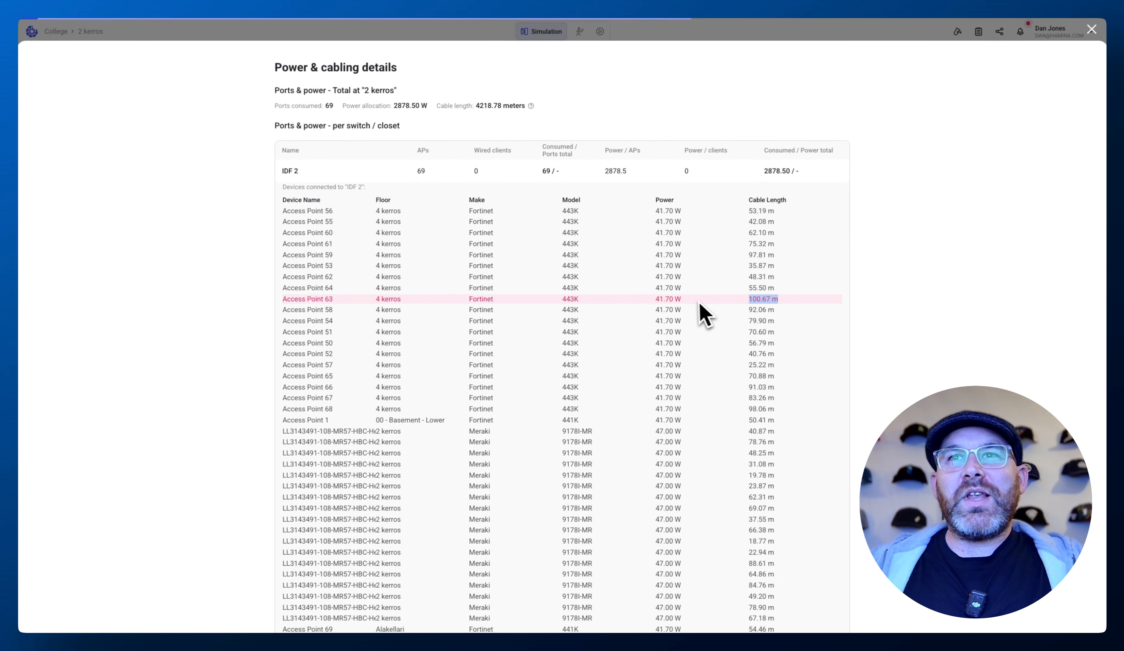
{"action": "left_click", "coordinate": [1088, 32]}
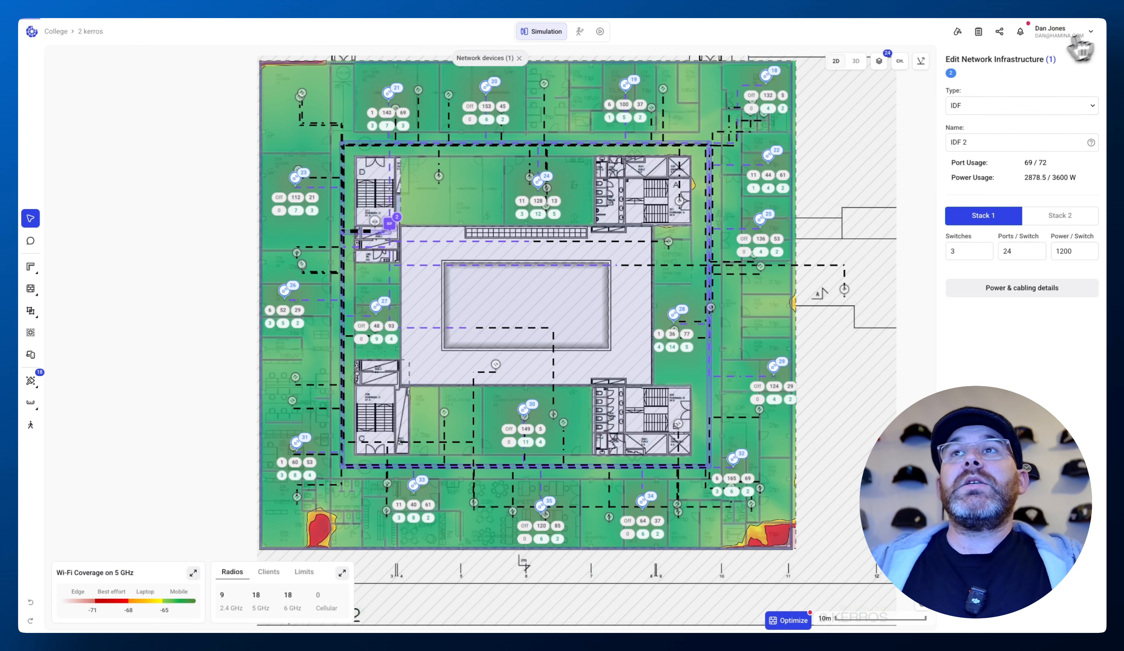
- Back on 4 kerros, nudge Access Point 63 slightly within its room
{"action": "left_click", "coordinate": [91, 33]}
{"action": "left_click", "coordinate": [99, 75]}
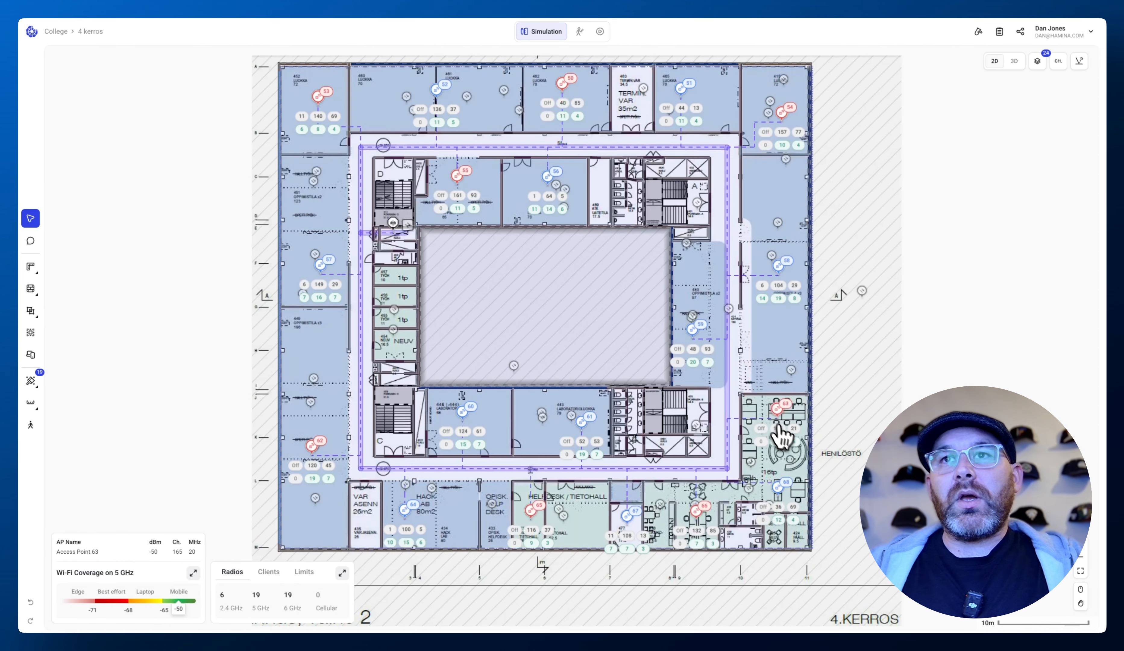
{"action": "left_click", "coordinate": [778, 411]}
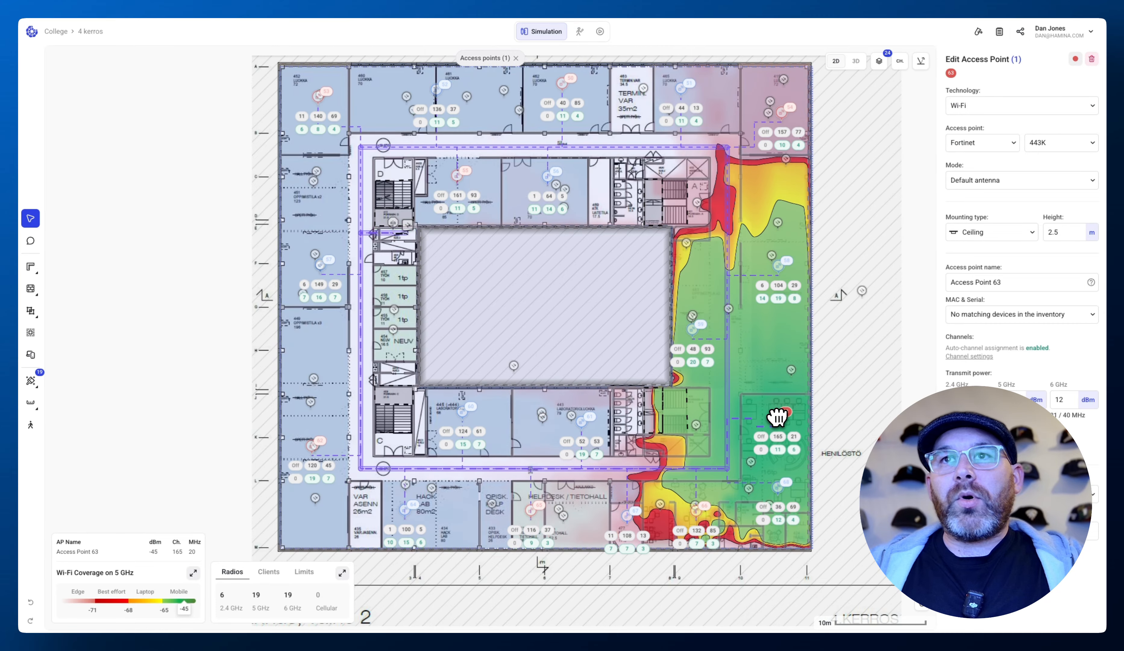
{"action": "left_click_drag", "start_coordinate": [777, 417], "coordinate": [778, 420]}
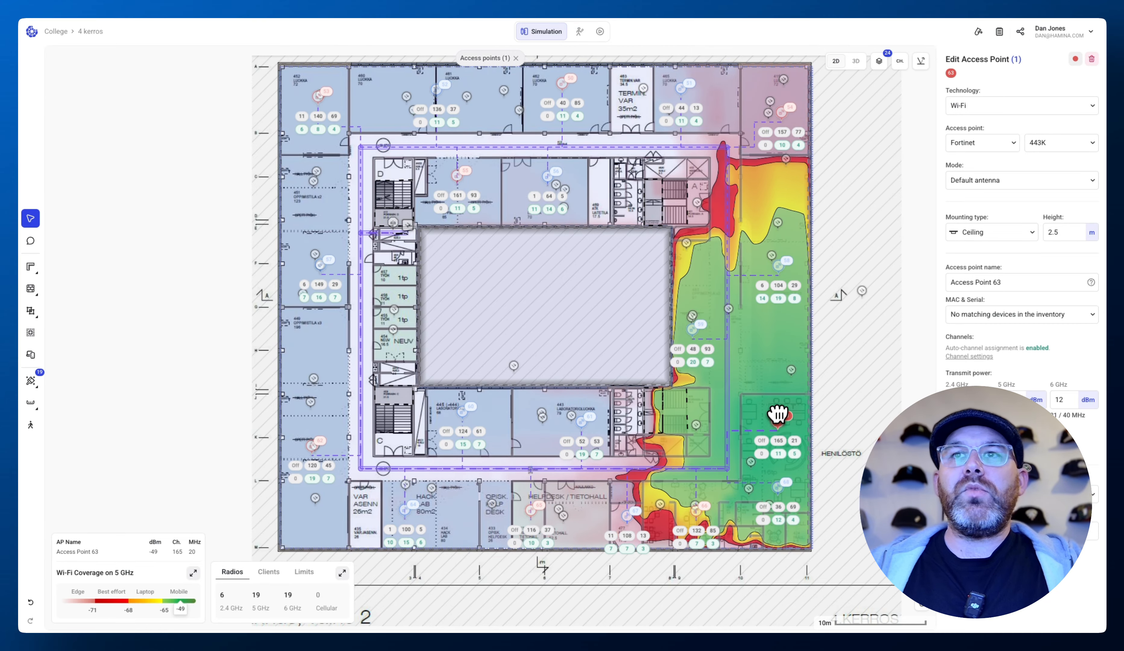
- Recheck IDF 2's power and cabling details on 2 kerros for the updated access point cable lengths
{"action": "left_click", "coordinate": [97, 32]}
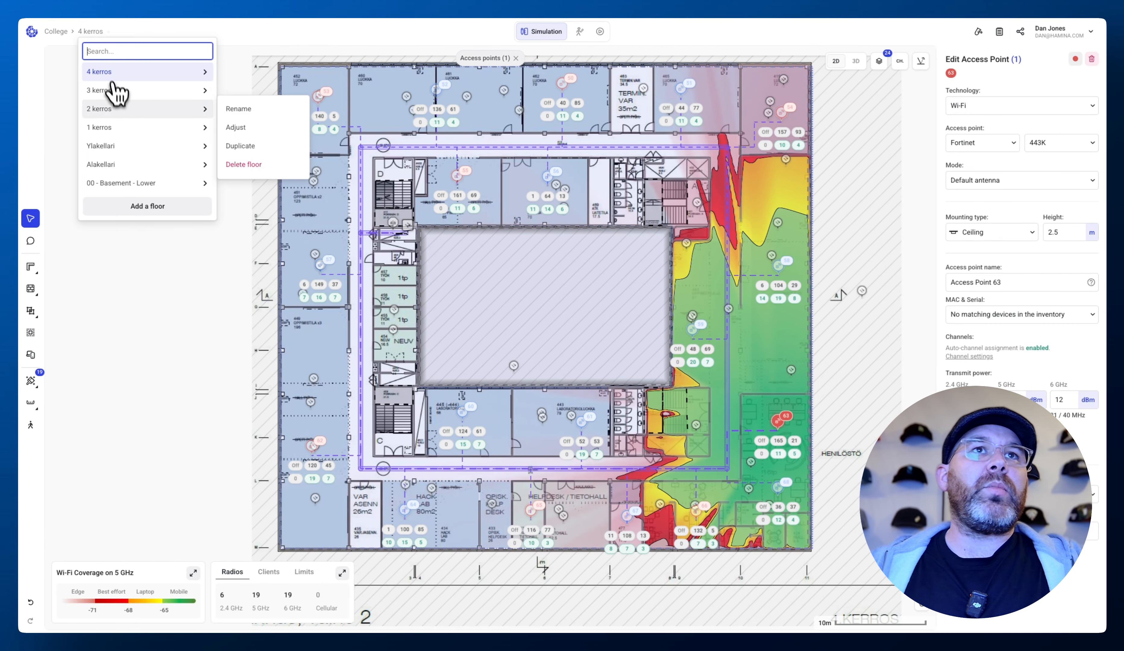
{"action": "left_click", "coordinate": [126, 112]}
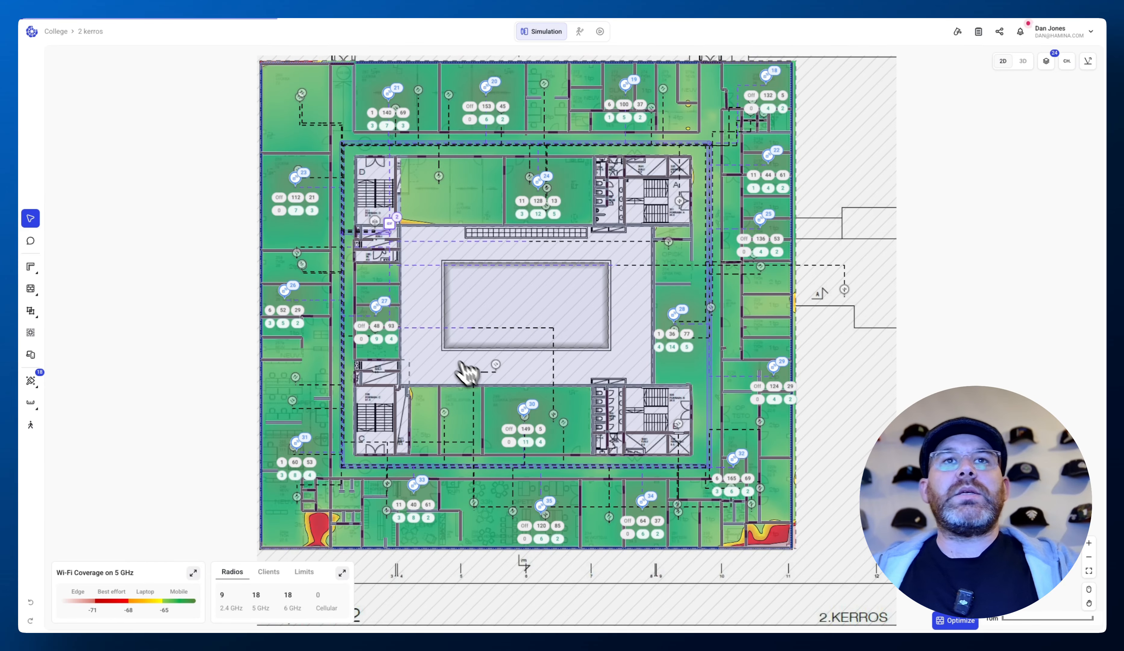
{"action": "left_click", "coordinate": [391, 227]}
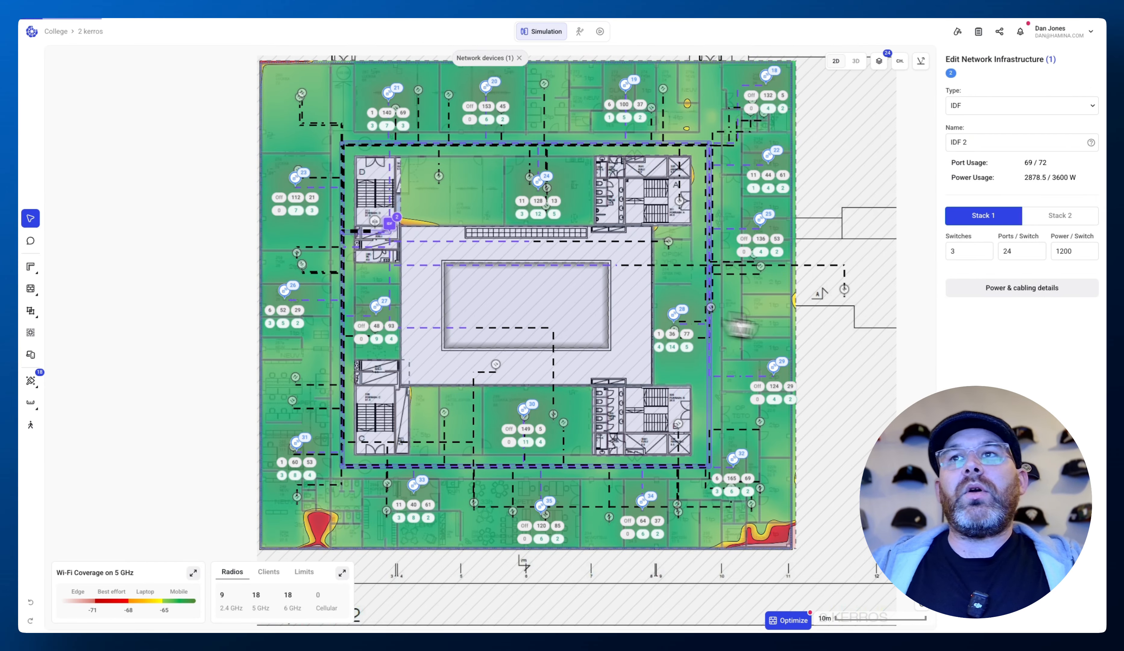
{"action": "left_click", "coordinate": [1032, 295]}
{"action": "scroll", "coordinate": [610, 370], "scroll_direction": "down", "scroll_amount": 6}
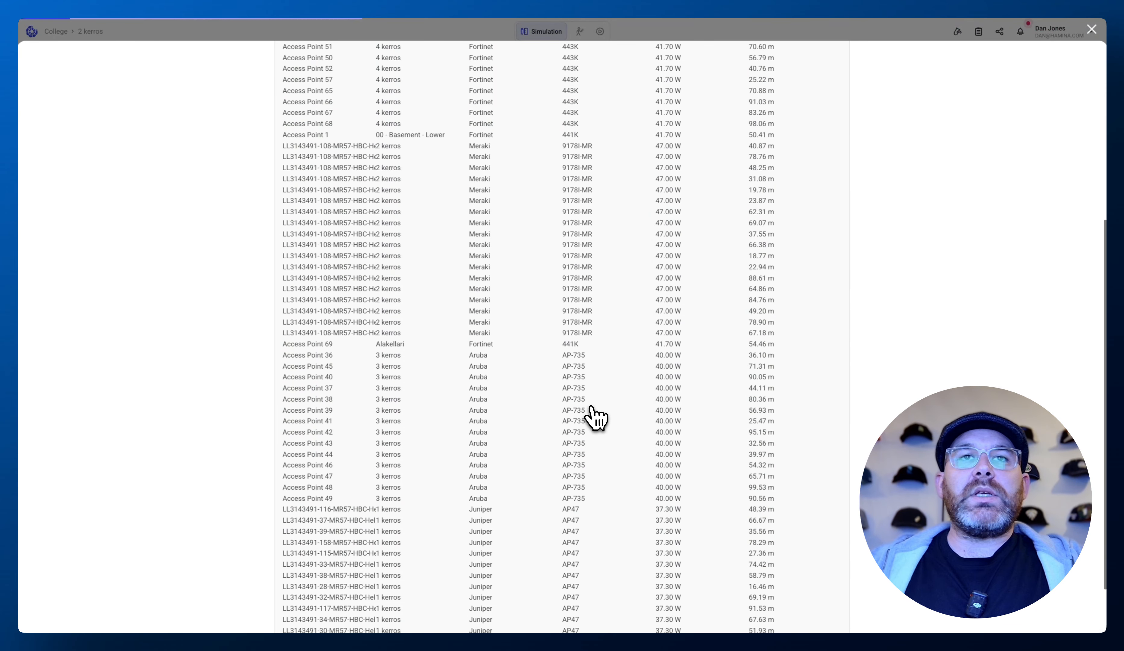
{"action": "scroll", "coordinate": [514, 427], "scroll_direction": "up", "scroll_amount": 6}
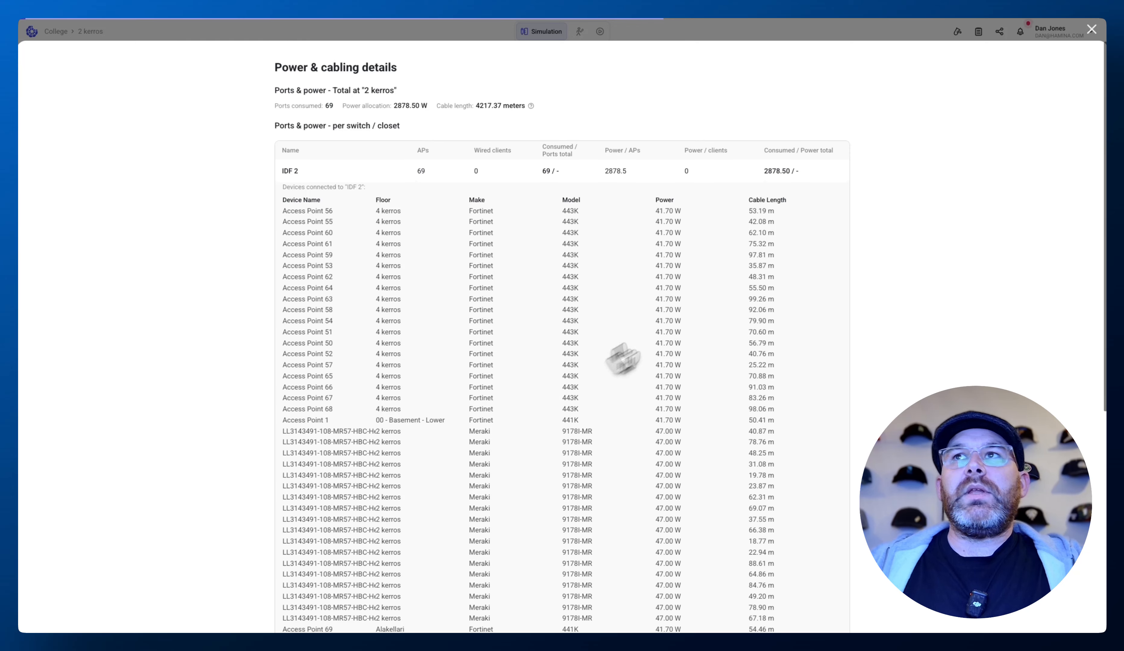
{"action": "left_click", "coordinate": [1091, 30]}
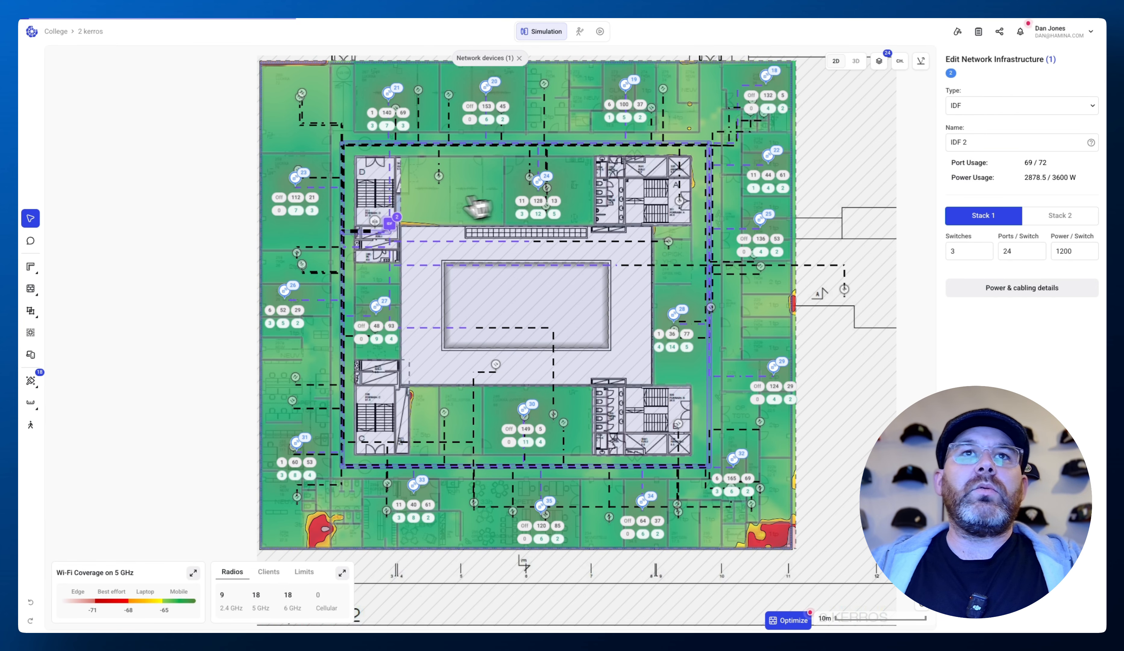
{"action": "left_click", "coordinate": [195, 209]}
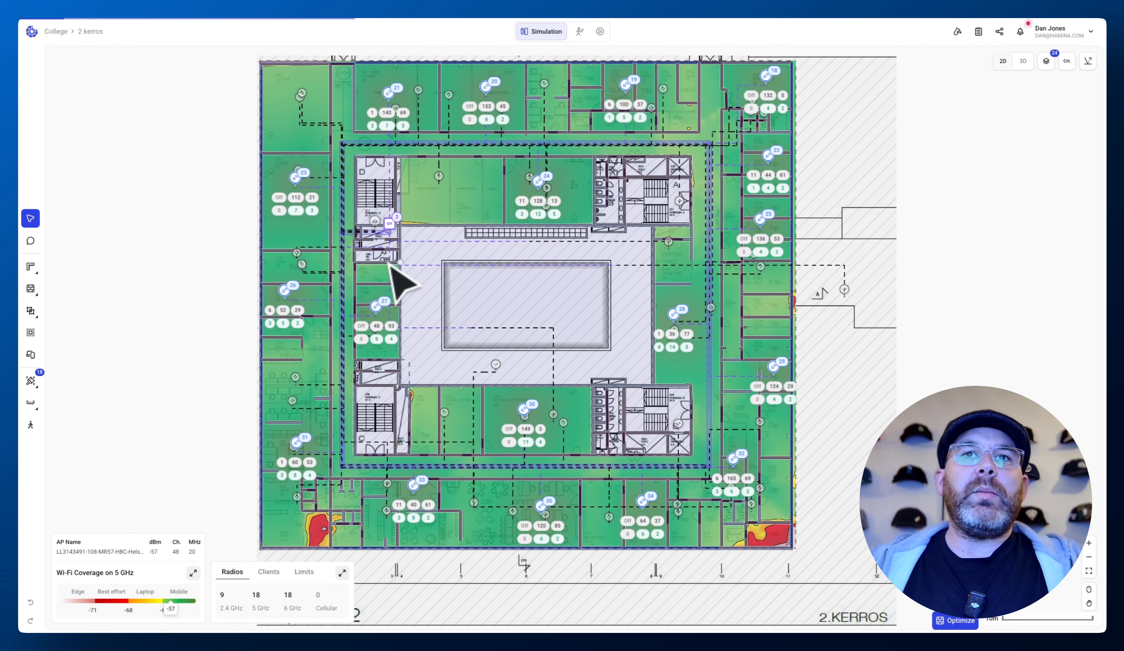